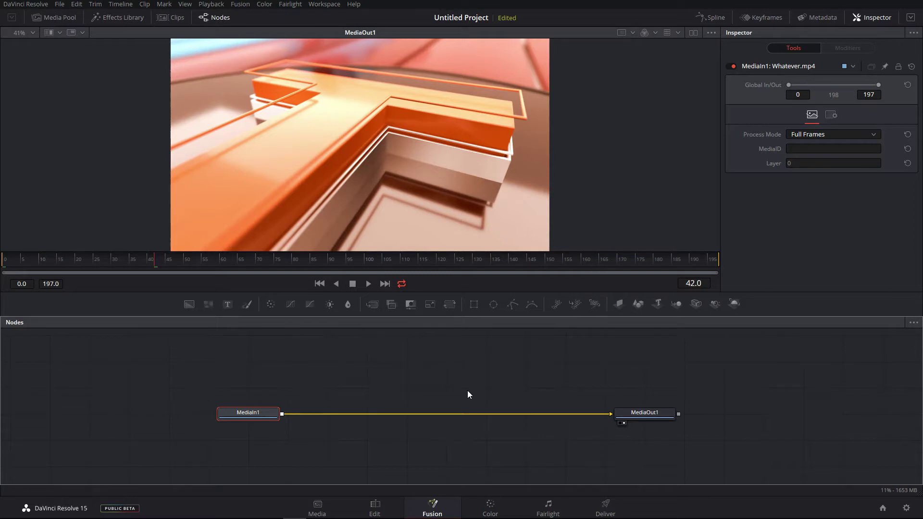
# Step: Switch from the Fusion page to the Edit page showing Whatever.mp4 on Timeline 1
pyautogui.click(375, 507)
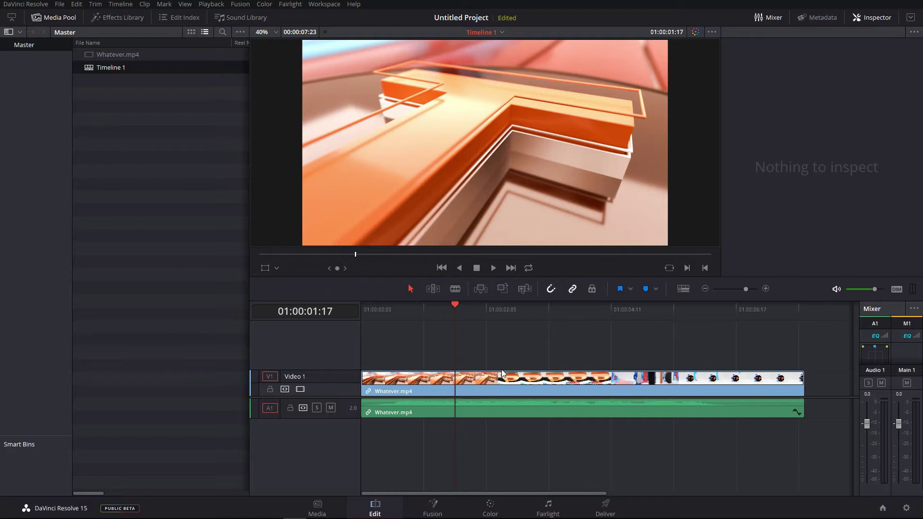
pyautogui.click(433, 505)
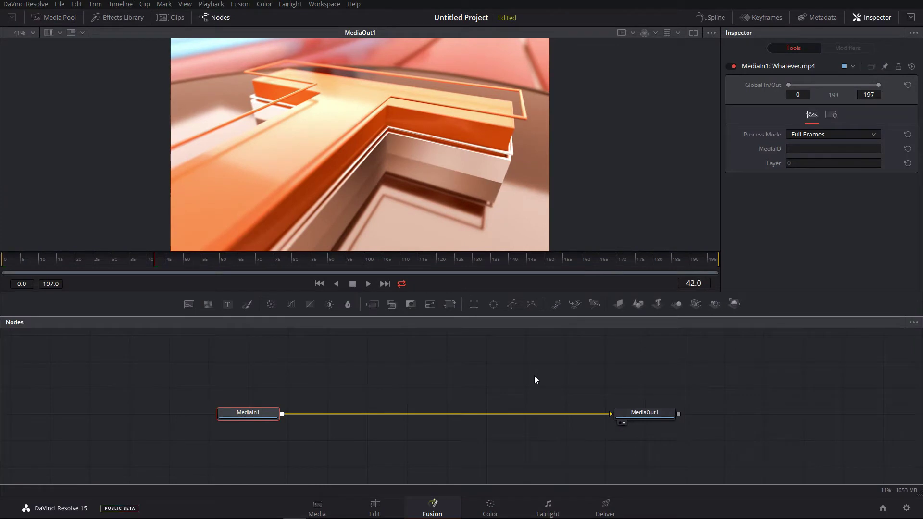
pyautogui.click(367, 507)
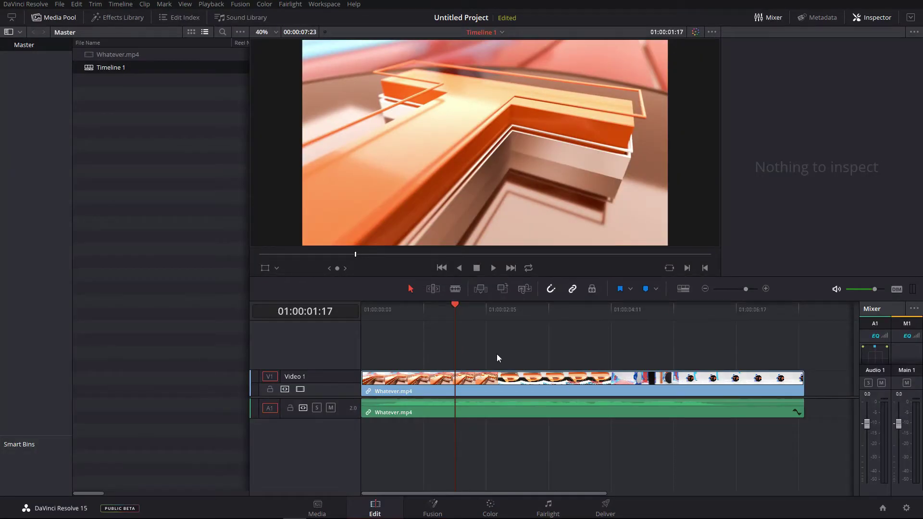
pyautogui.moveTo(448, 307); pyautogui.dragTo(475, 315)
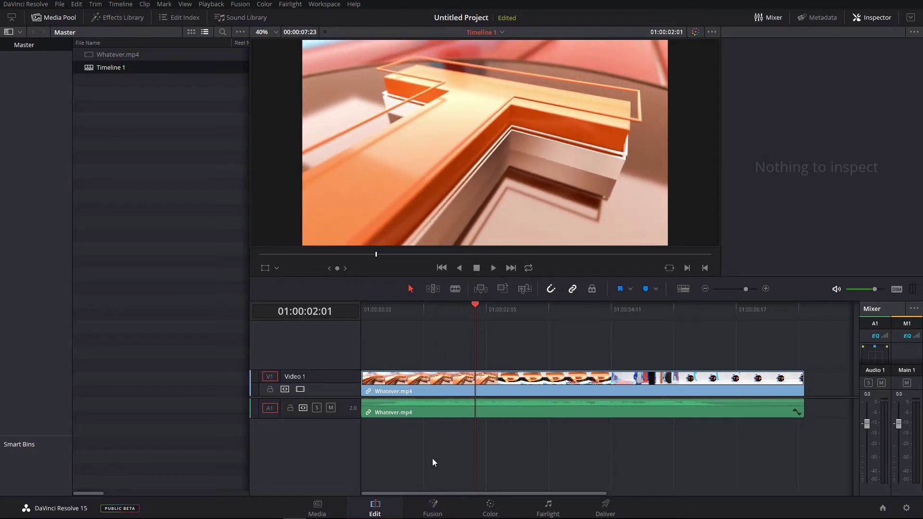
pyautogui.press('Right')
pyautogui.press('Right')
pyautogui.press('Right')
pyautogui.press('Right')
pyautogui.press('Right')
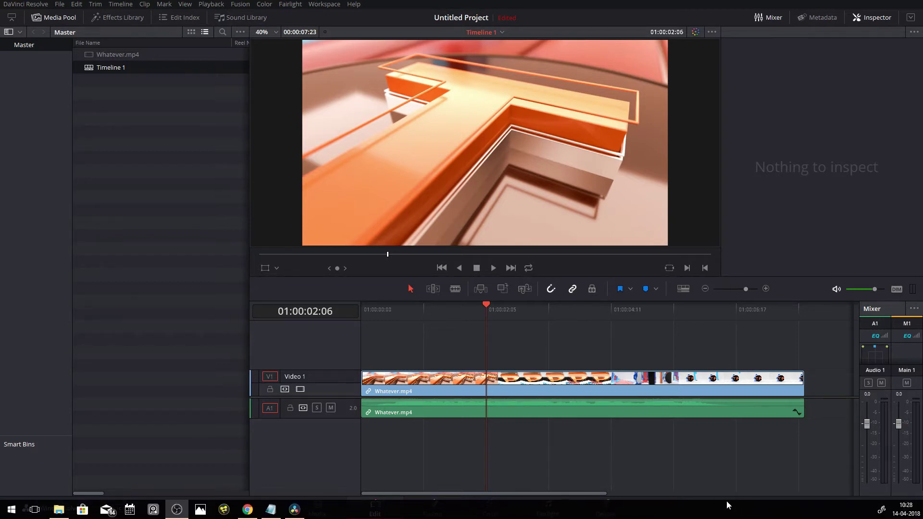
pyautogui.rightClick(728, 507)
pyautogui.click(769, 464)
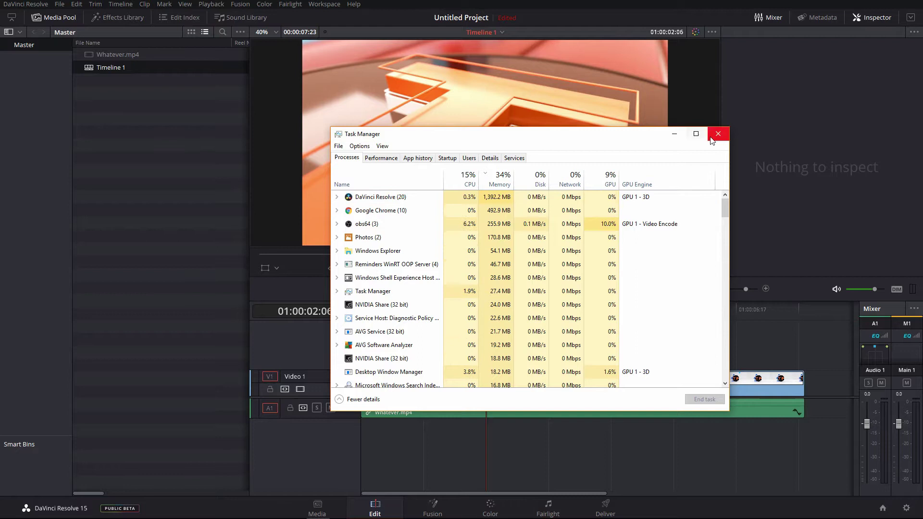
pyautogui.hotkey('alt', 'F4')
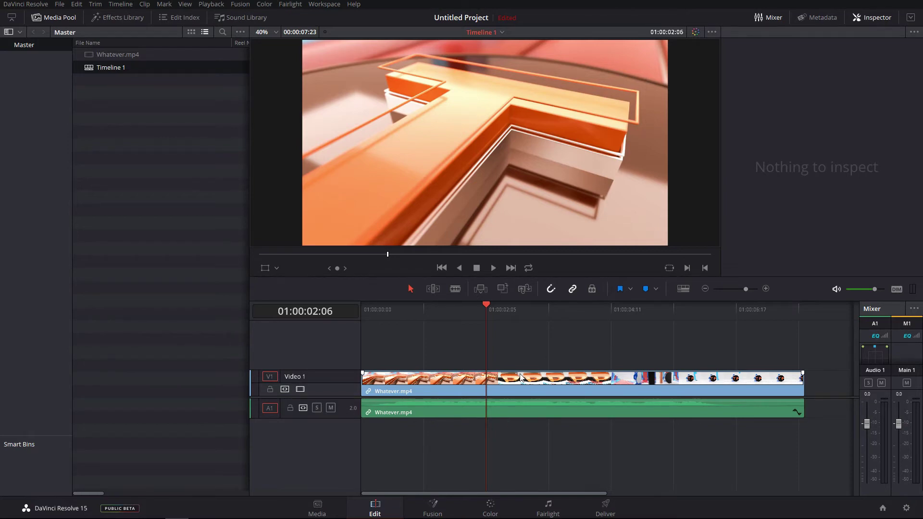
# Step: On the Fusion page, add a Text node to the composition, wired into Merge1
pyautogui.click(434, 510)
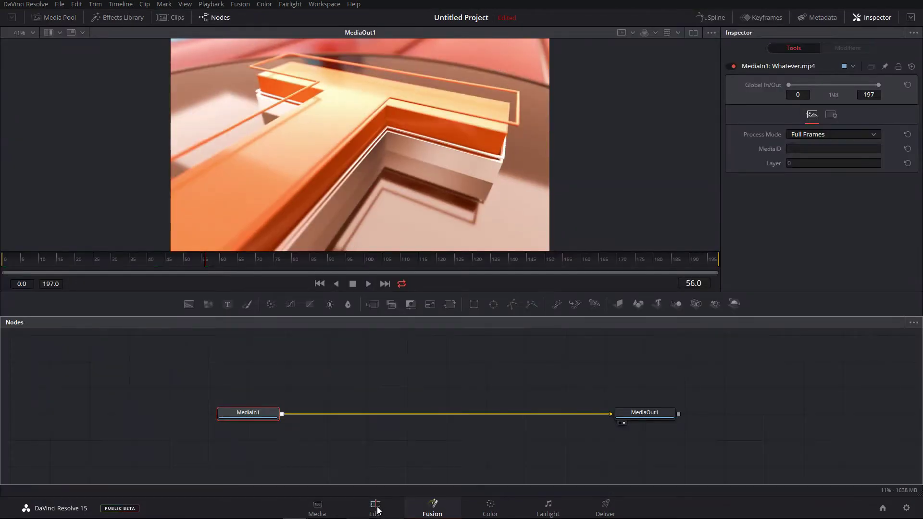
pyautogui.click(375, 507)
pyautogui.click(432, 509)
pyautogui.click(376, 509)
pyautogui.click(432, 509)
pyautogui.moveTo(228, 304); pyautogui.dragTo(353, 404)
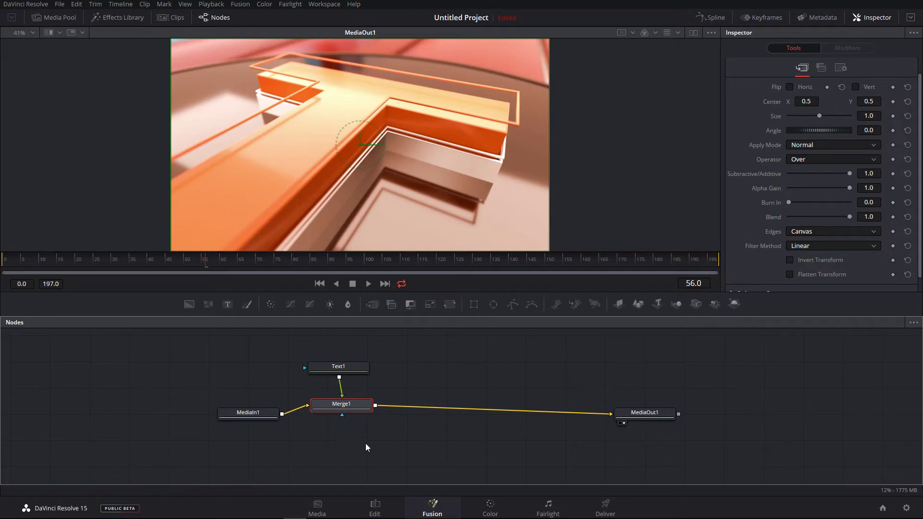
pyautogui.moveTo(359, 409); pyautogui.dragTo(357, 415)
# Step: Give Text1 the styled text 'asfaf' in black and preview it on the Edit timeline
pyautogui.click(346, 368)
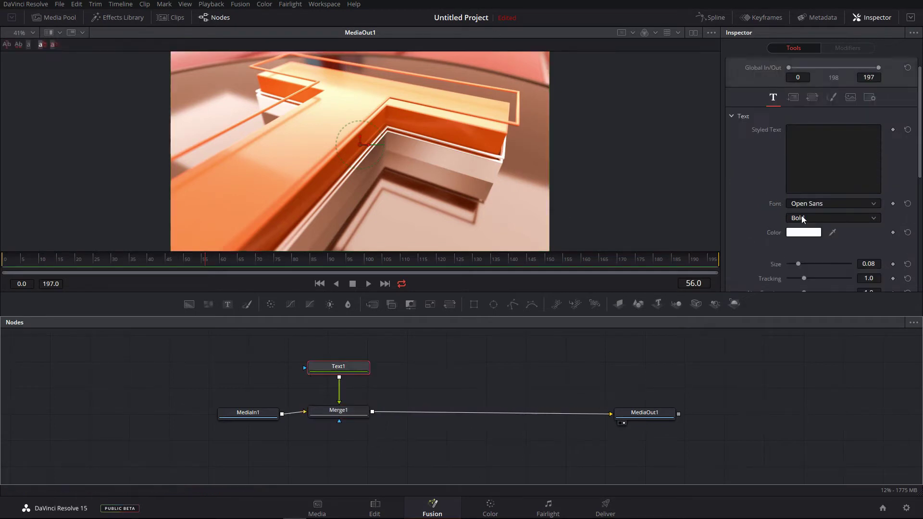
pyautogui.click(788, 166)
pyautogui.write('asfaf')
pyautogui.click(791, 233)
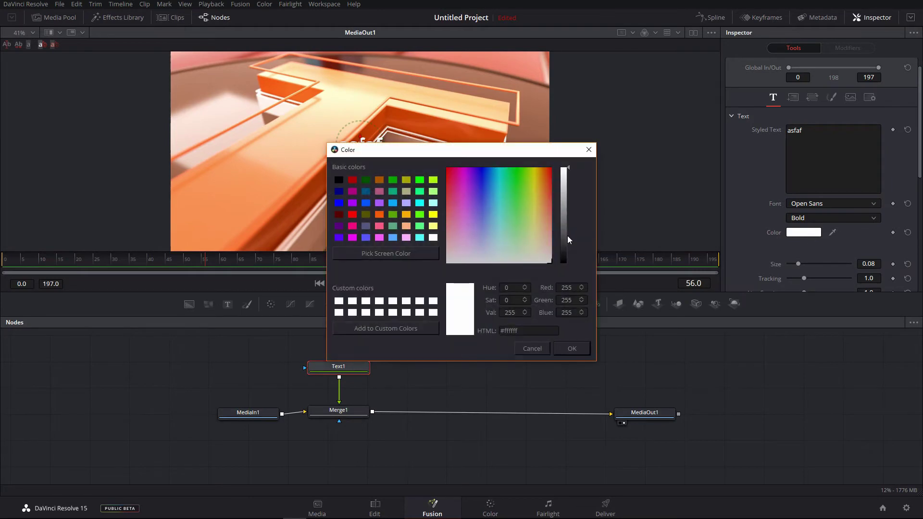
pyautogui.moveTo(567, 237); pyautogui.dragTo(560, 285)
pyautogui.click(570, 347)
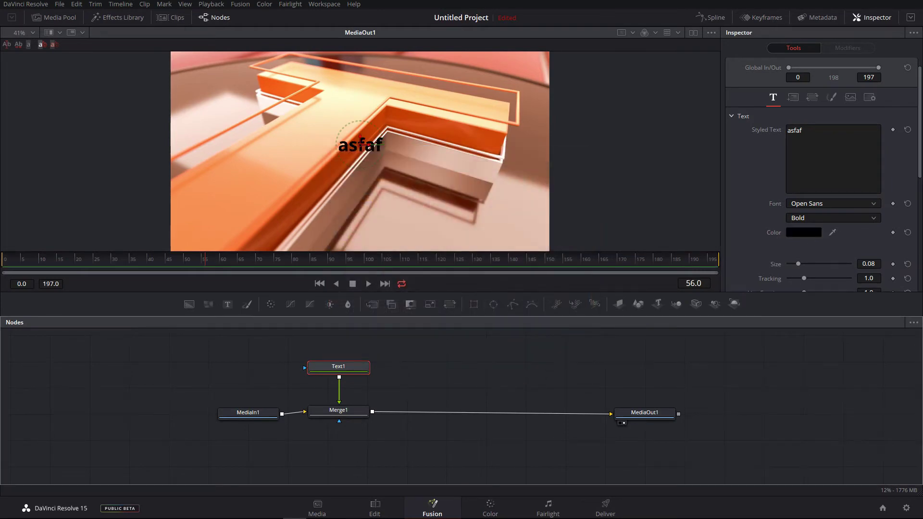
pyautogui.click(375, 505)
pyautogui.moveTo(480, 310); pyautogui.dragTo(639, 327)
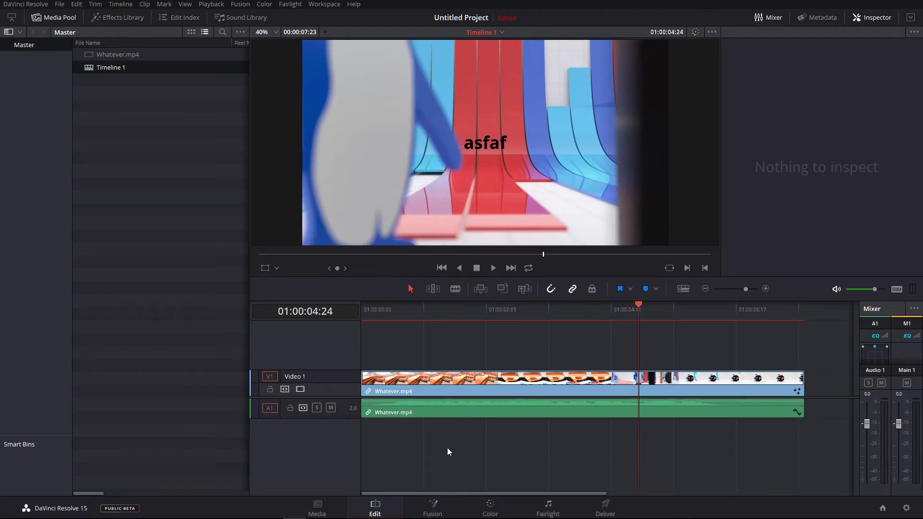
# Step: Lower the asfaf text to Center Y 0.168 and set a Size keyframe at this frame
pyautogui.click(433, 505)
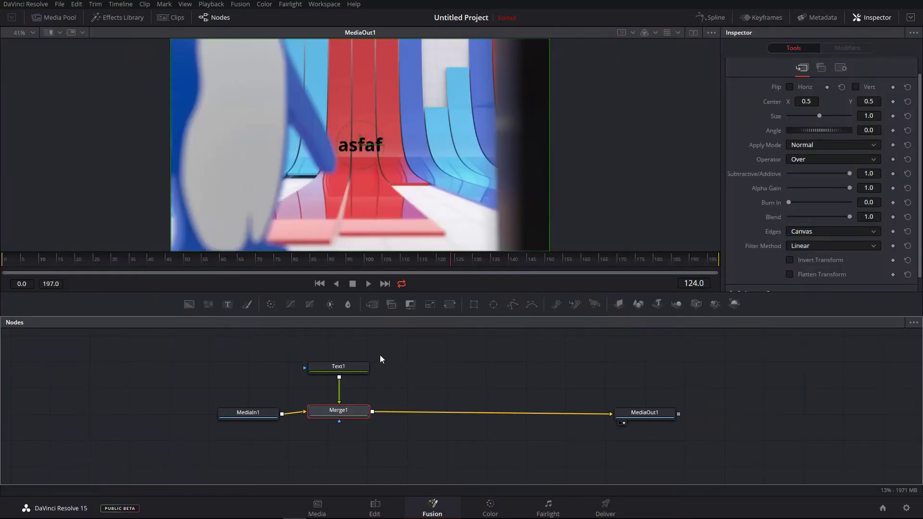
pyautogui.moveTo(380, 136); pyautogui.dragTo(379, 206)
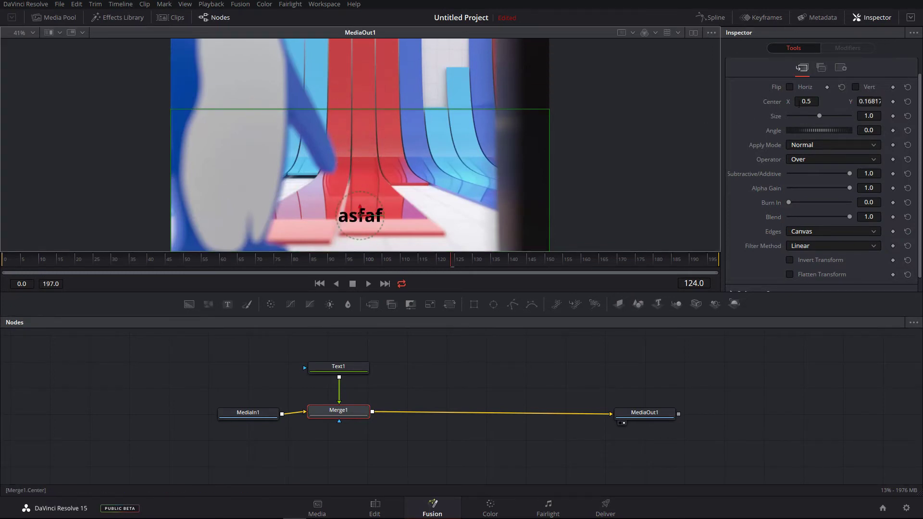
pyautogui.click(892, 116)
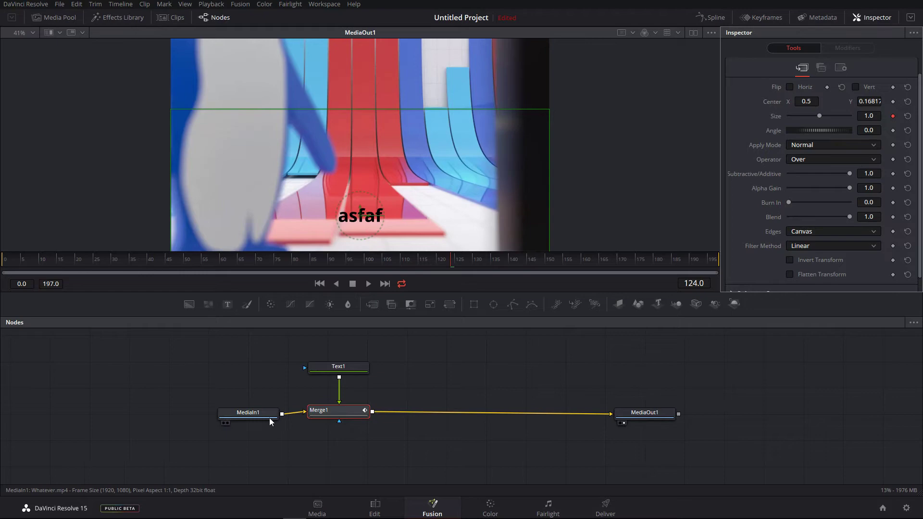
# Step: At a later frame showing the TP logo, raise Merge1's Size to about 2.14
pyautogui.click(375, 506)
pyautogui.moveTo(654, 307); pyautogui.dragTo(708, 320)
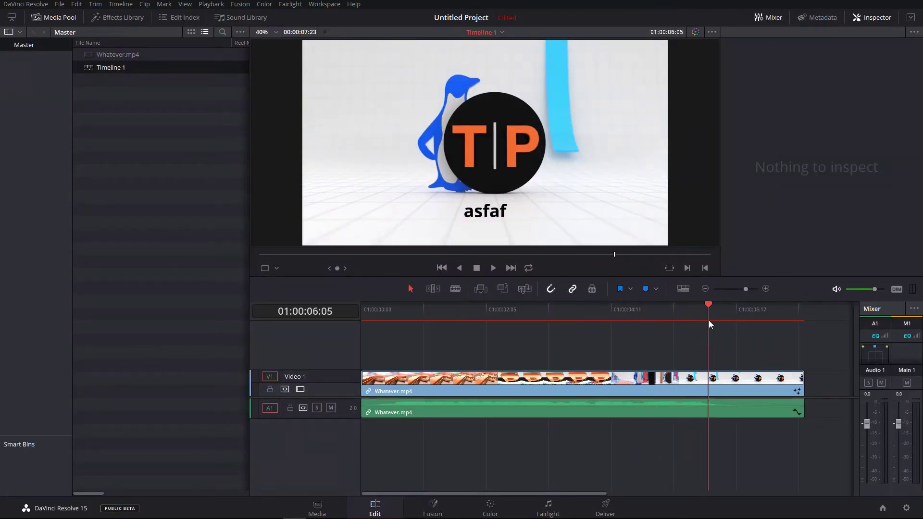
pyautogui.click(433, 506)
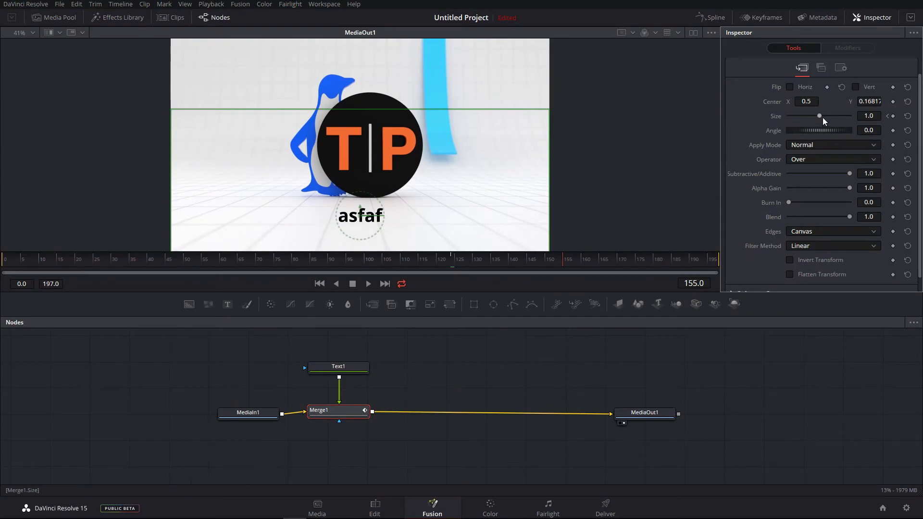
pyautogui.moveTo(821, 116); pyautogui.dragTo(832, 117)
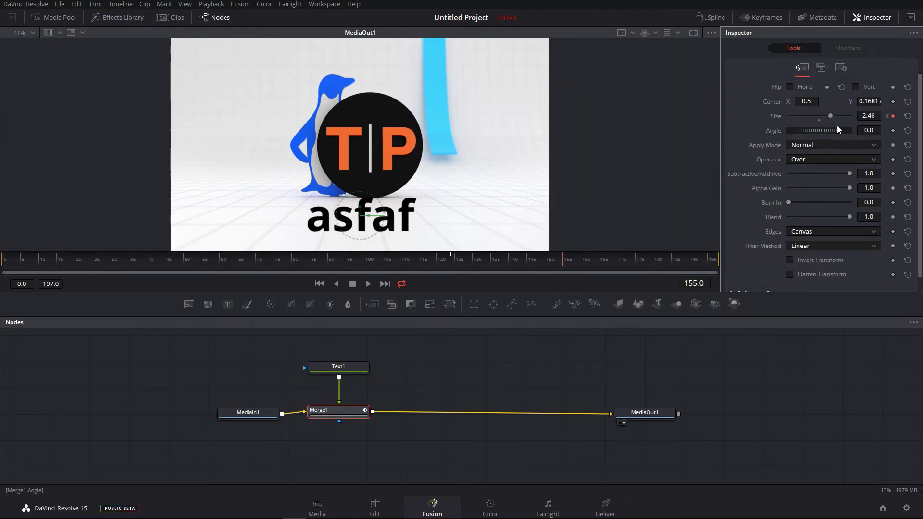
pyautogui.moveTo(830, 116); pyautogui.dragTo(828, 116)
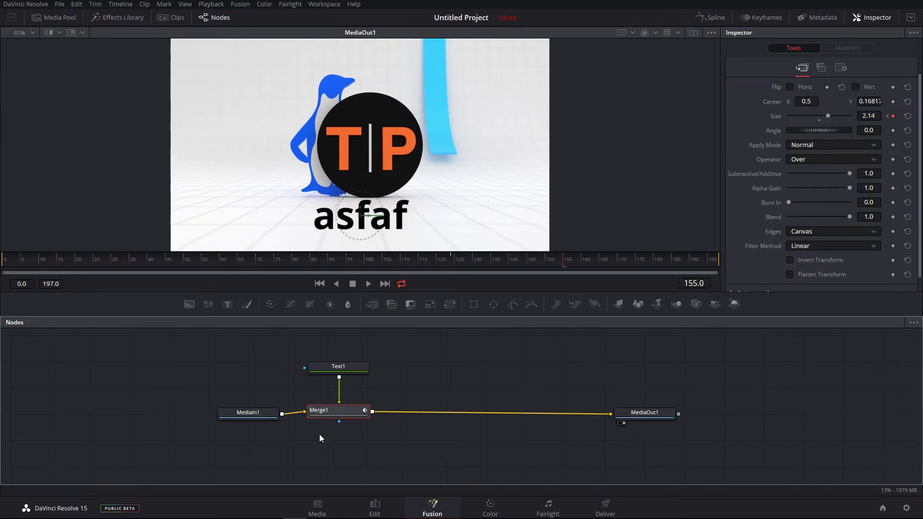
# Step: Preview the growing asfaf animation at 01:00:05:24 on the Edit timeline, then visit the Color page
pyautogui.click(379, 504)
pyautogui.click(692, 312)
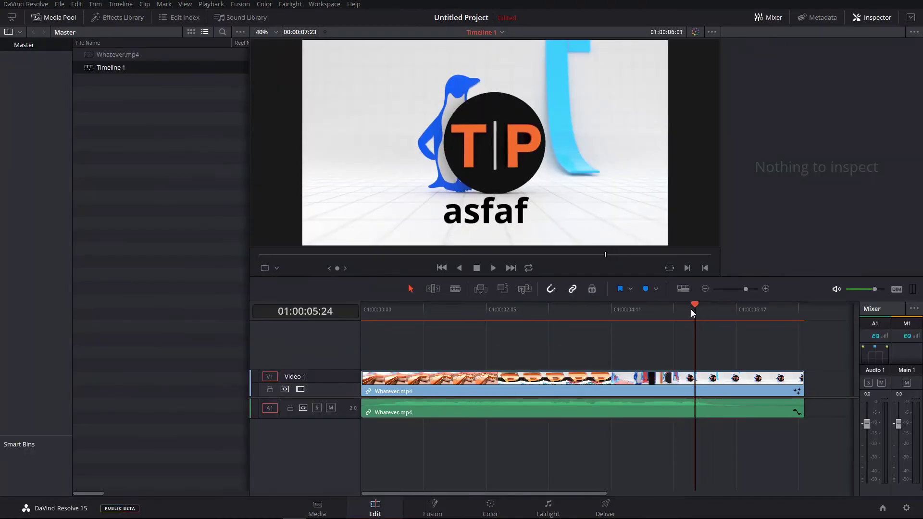
pyautogui.moveTo(692, 313); pyautogui.dragTo(692, 332)
pyautogui.click(433, 505)
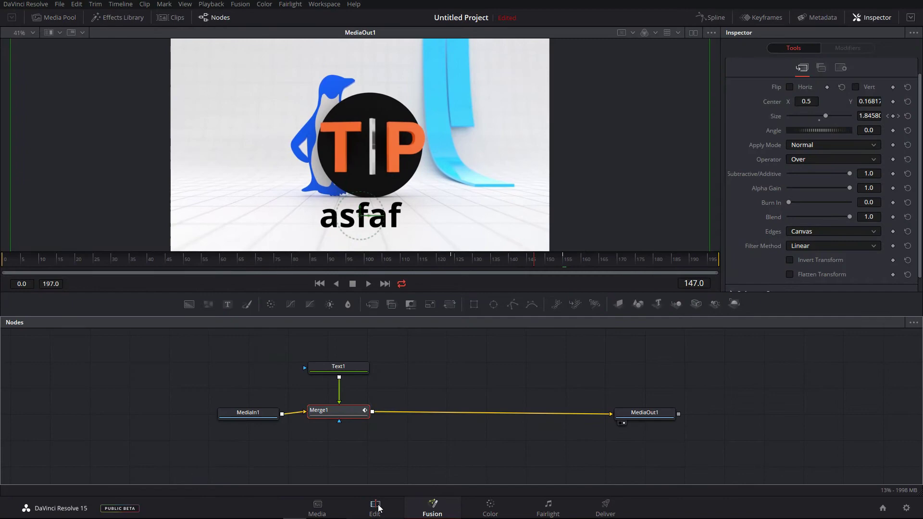
pyautogui.click(490, 506)
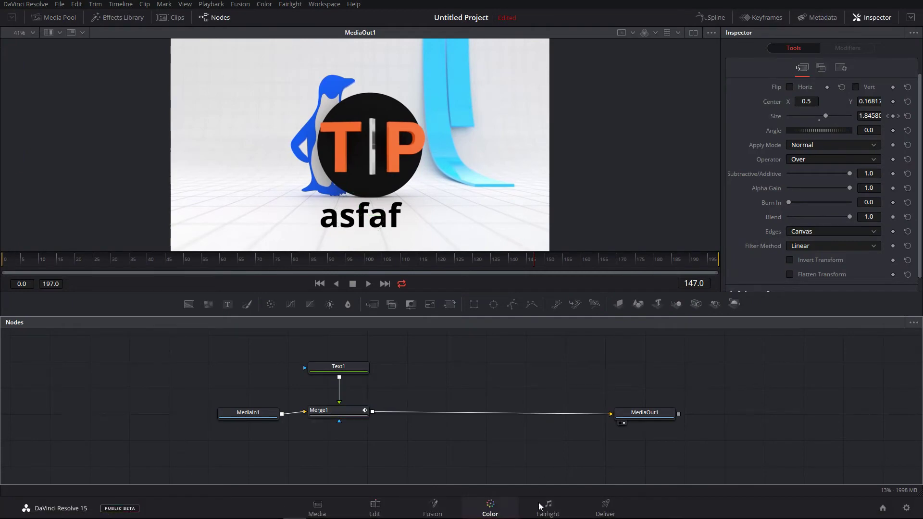
# Step: Tidy the Fusion node graph, aligning Merge1 and MediaIn1 so Text1 merges over MediaIn1 into MediaOut1
pyautogui.click(543, 506)
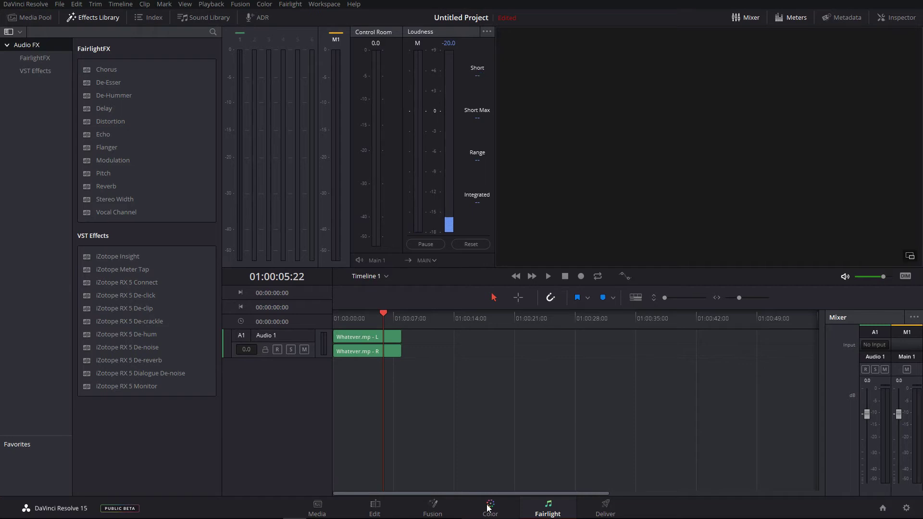
pyautogui.click(430, 508)
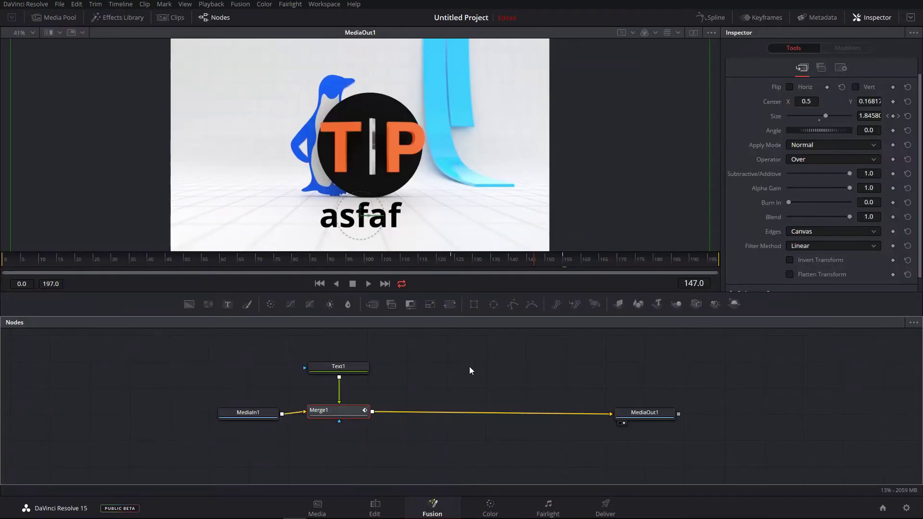
pyautogui.moveTo(337, 411); pyautogui.dragTo(337, 415)
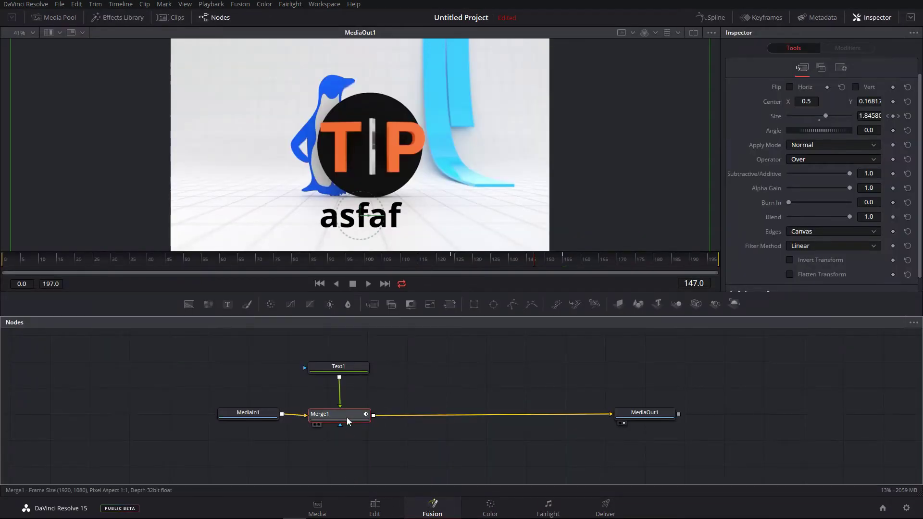
pyautogui.click(375, 401)
pyautogui.moveTo(249, 415); pyautogui.dragTo(234, 417)
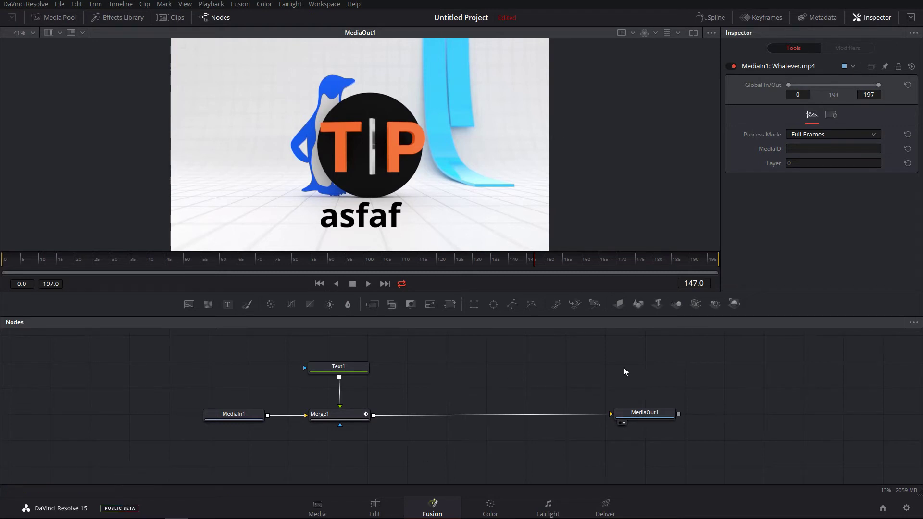
# Step: Set the Text1 Size of the asfaf title to 0.0841 in the Inspector
pyautogui.click(344, 373)
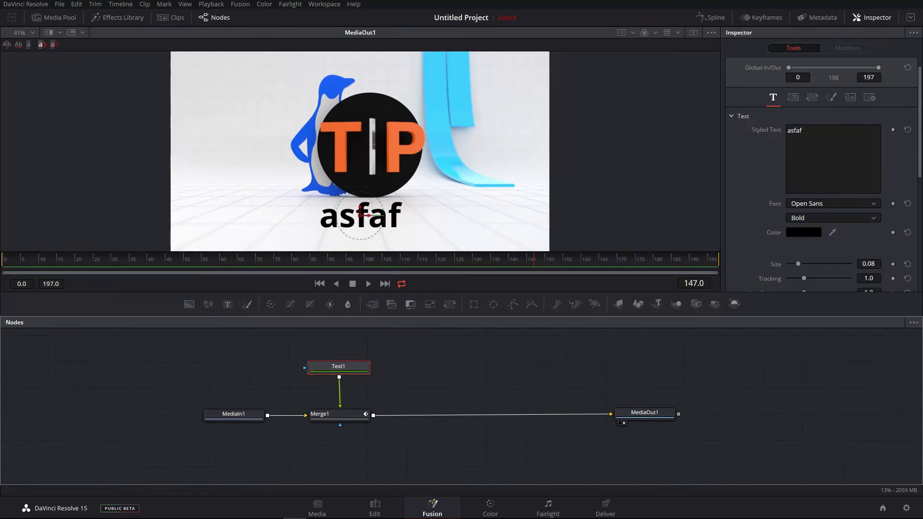
pyautogui.moveTo(920, 164); pyautogui.dragTo(919, 217)
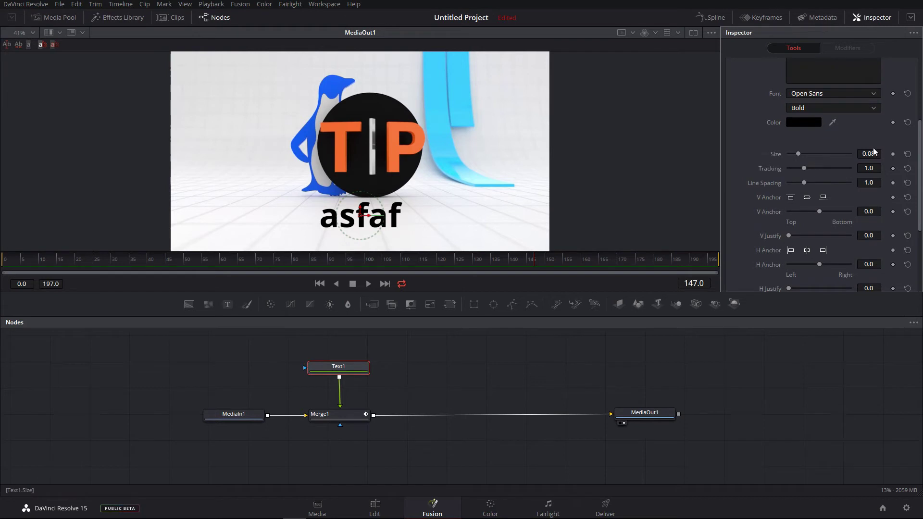
pyautogui.rightClick(777, 155)
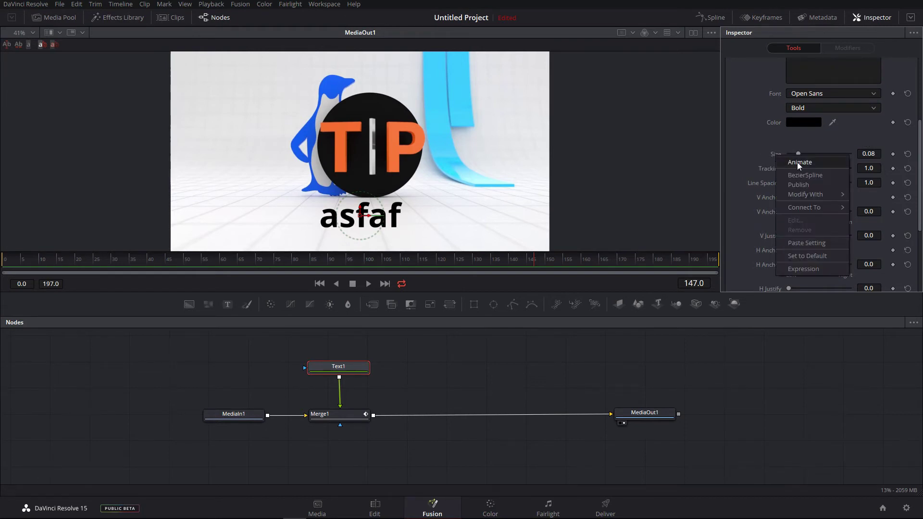
pyautogui.click(754, 145)
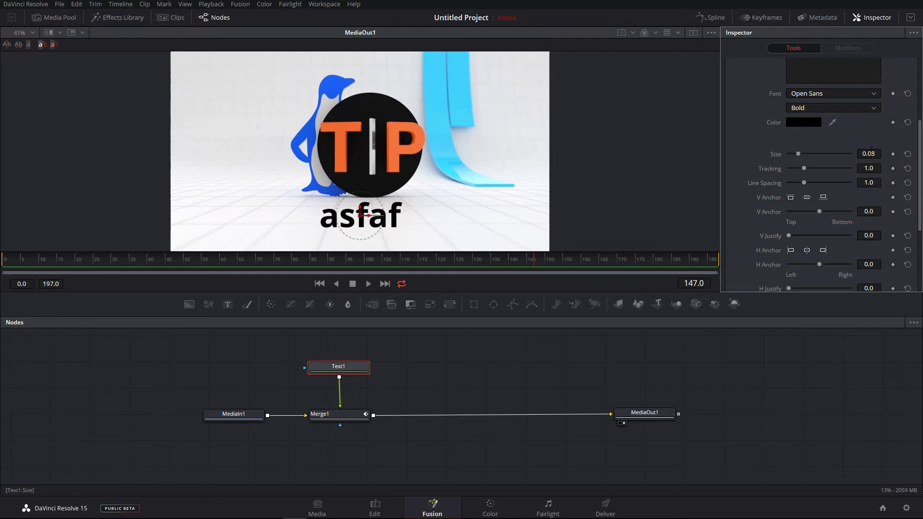
pyautogui.moveTo(798, 154); pyautogui.dragTo(798, 155)
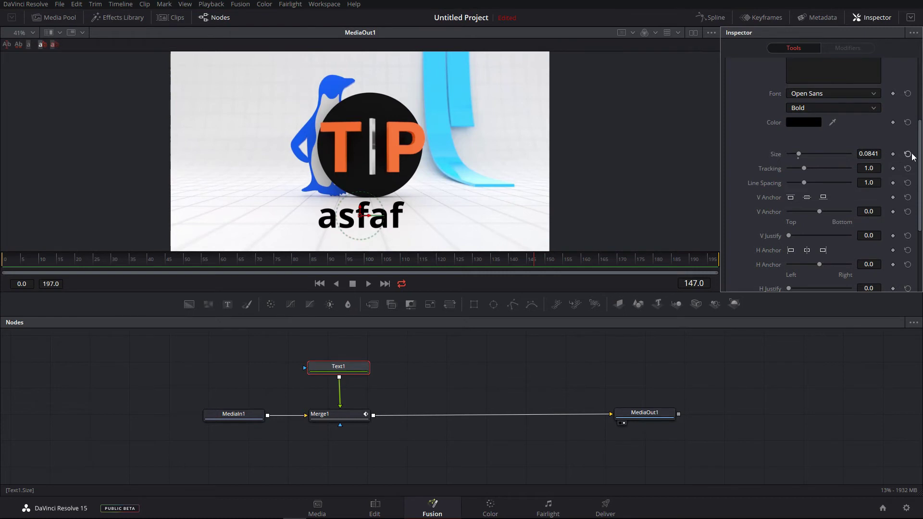
# Step: Toggle the Media Pool, Effects Library and Clips panels, then go to the Media page
pyautogui.click(69, 18)
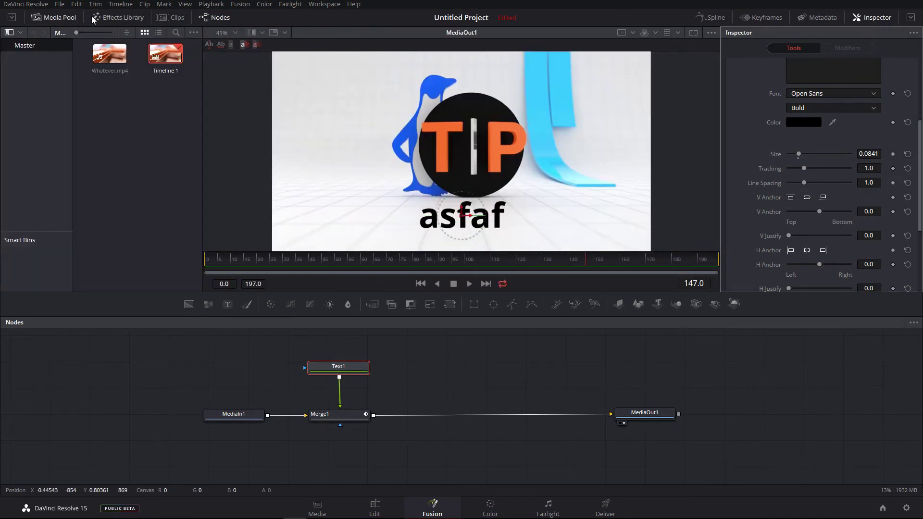
pyautogui.click(129, 19)
pyautogui.click(172, 18)
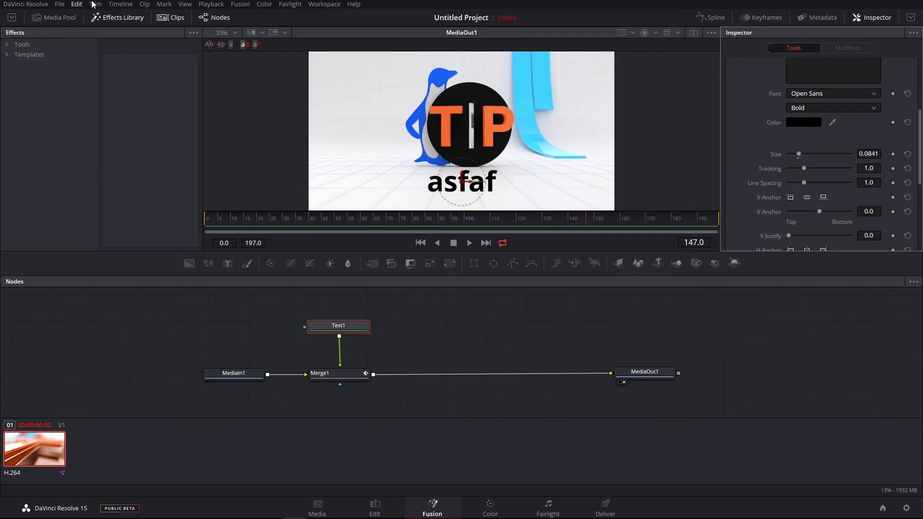
pyautogui.click(56, 18)
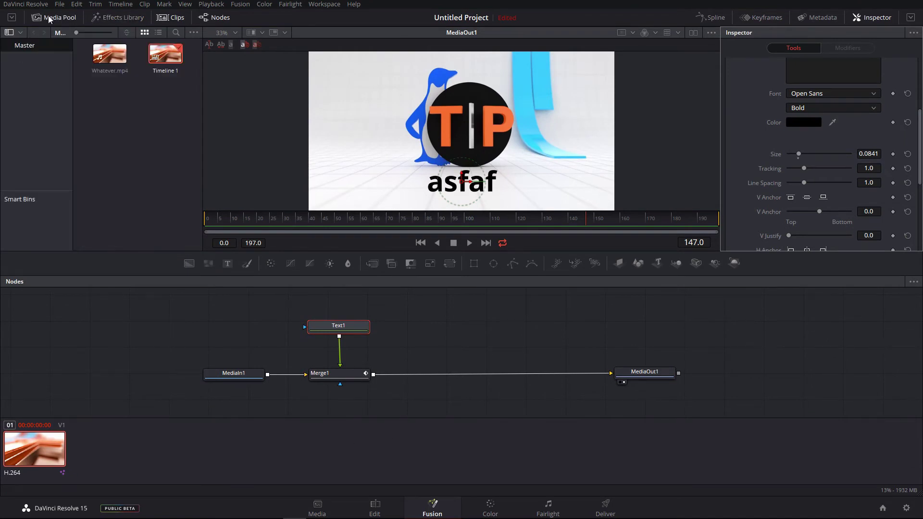
pyautogui.click(315, 508)
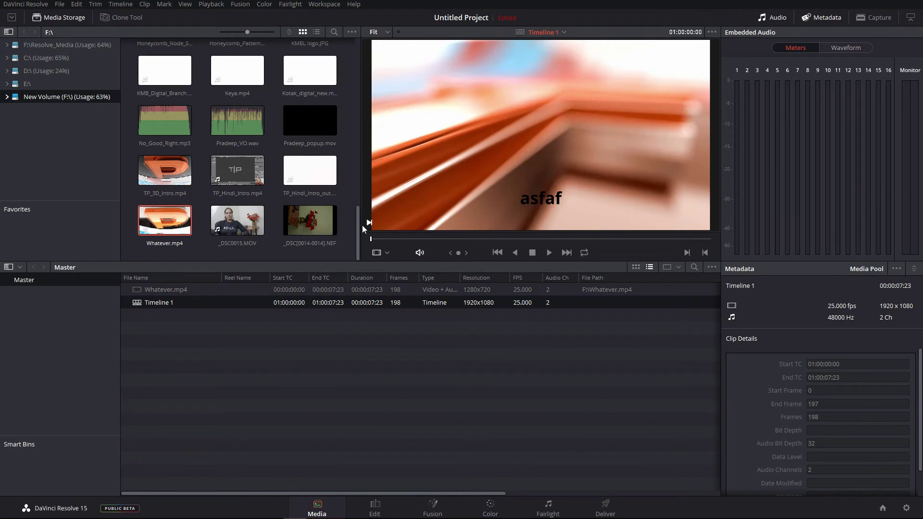
# Step: Add AN_Speed_BN and AN_Speed[0000-0000].png from Media Storage to the Master media pool
pyautogui.moveTo(359, 224); pyautogui.dragTo(356, 158)
pyautogui.click(284, 181)
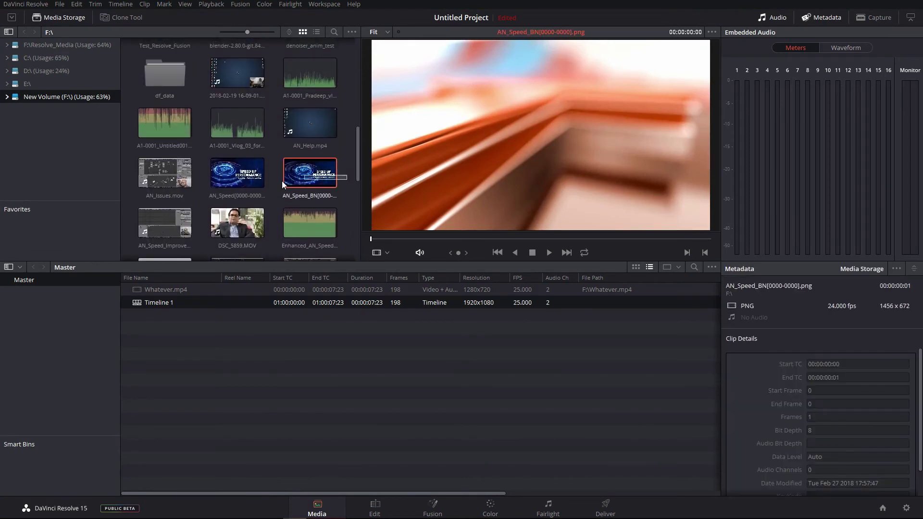
pyautogui.keyDown('ctrl'); pyautogui.click(235, 175); pyautogui.keyUp('ctrl')
pyautogui.moveTo(235, 175); pyautogui.dragTo(207, 366)
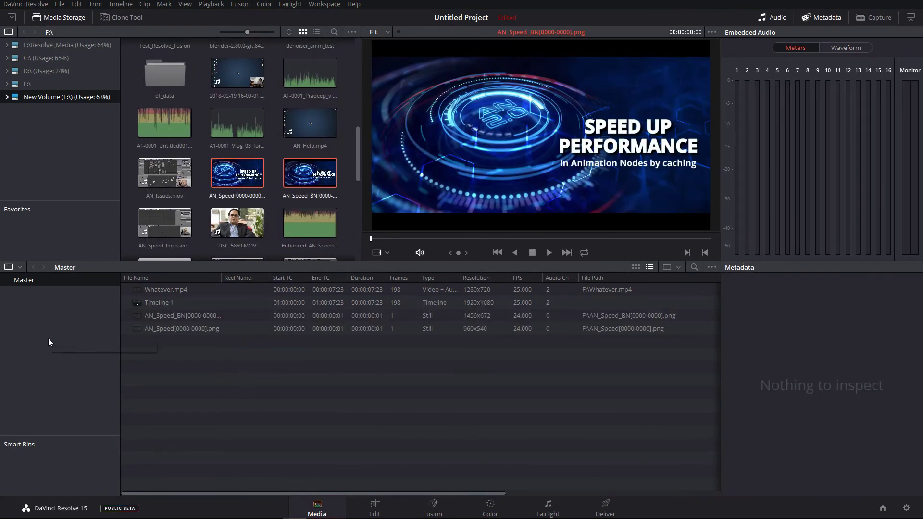
# Step: Create a bin named Images under Master and move the two PNG stills into it
pyautogui.click(75, 347)
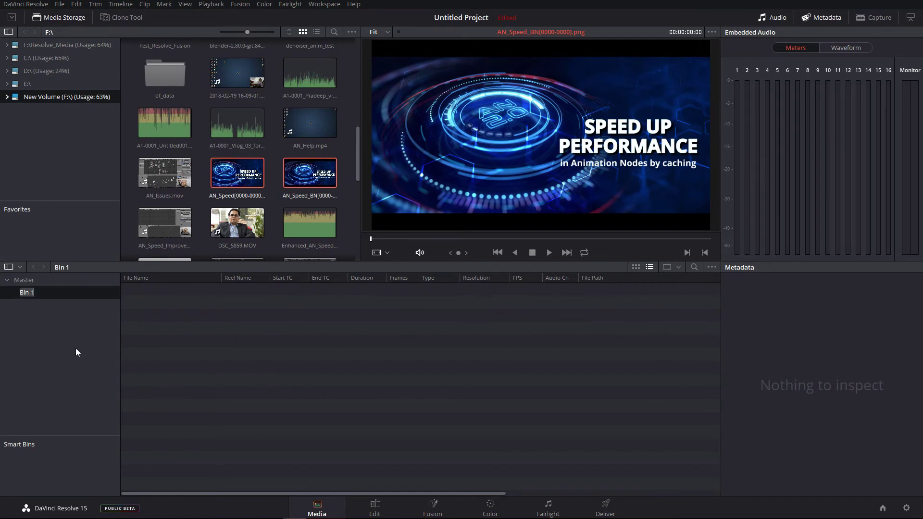
pyautogui.write('Images')
pyautogui.press('Return')
pyautogui.click(22, 280)
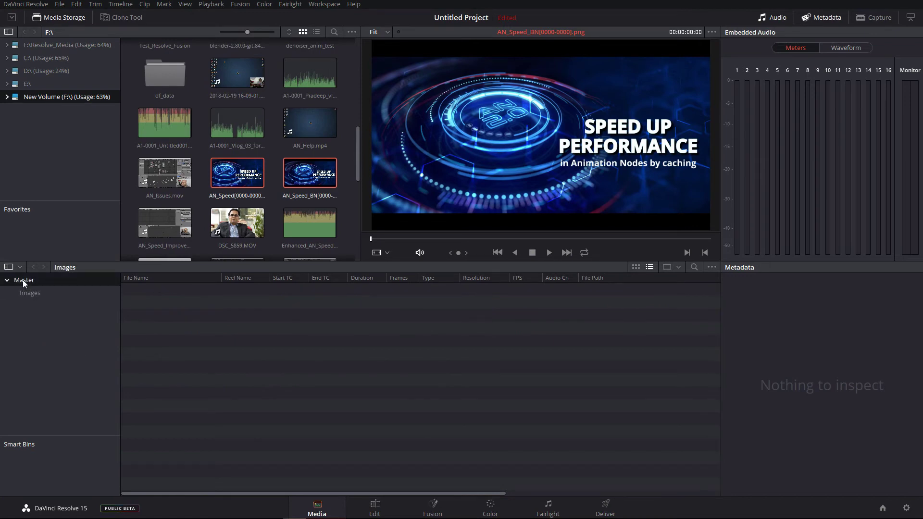
pyautogui.moveTo(192, 376); pyautogui.dragTo(31, 294)
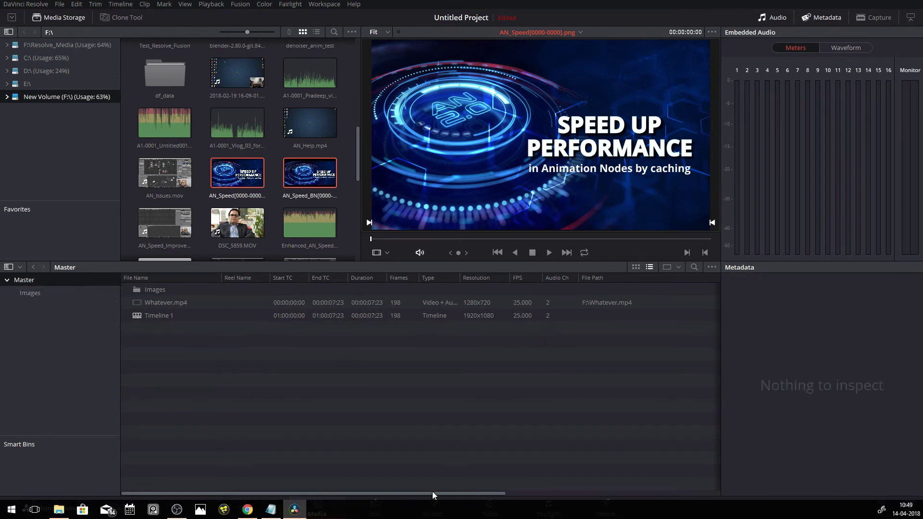
# Step: On the Fusion page, drag AN_Speed_BN from the Images bin in as a MediaIn2 node, then show the Effects Library
pyautogui.click(416, 510)
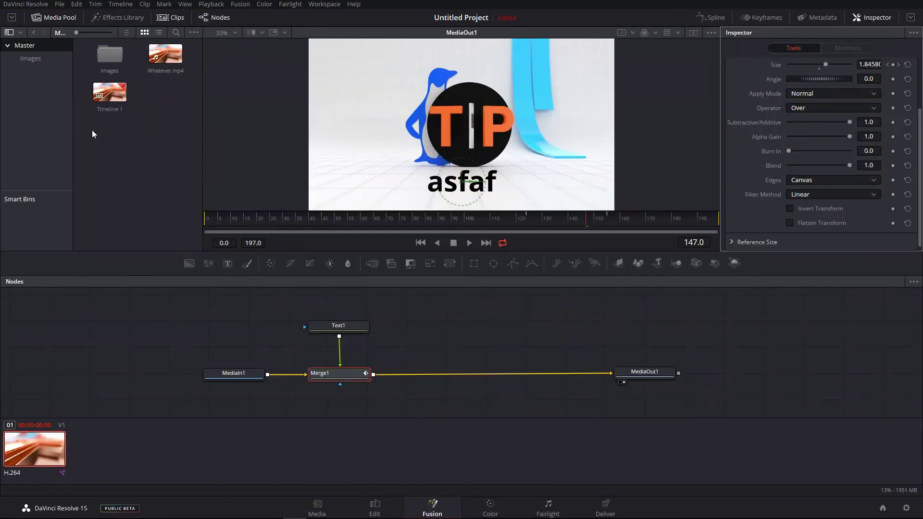
pyautogui.click(30, 59)
pyautogui.moveTo(110, 54); pyautogui.dragTo(423, 333)
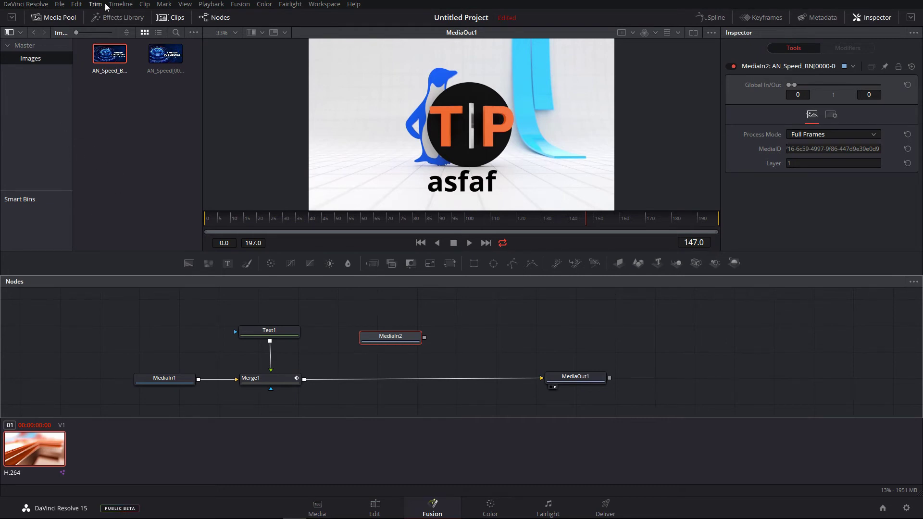
pyautogui.click(126, 18)
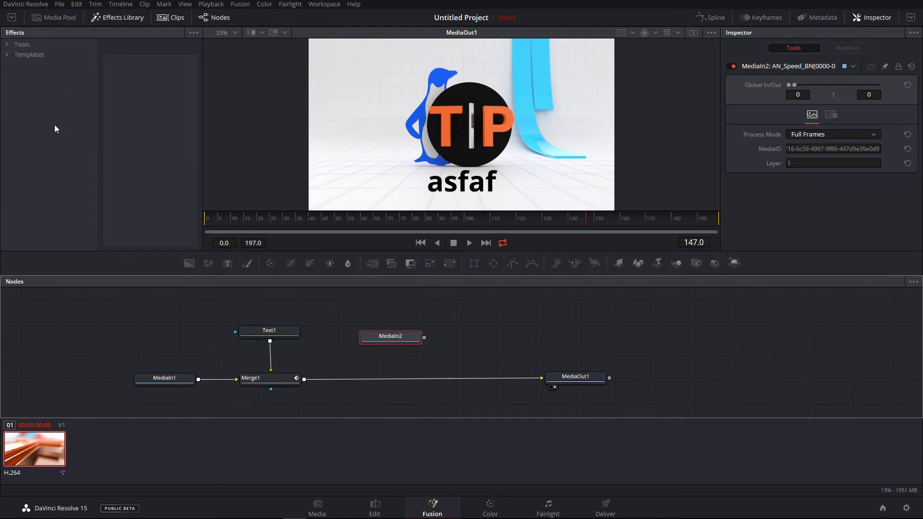
# Step: Browse the Effects Library's Tools, Mask and Templates categories and toggle the Clips strip
pyautogui.click(7, 44)
pyautogui.click(53, 176)
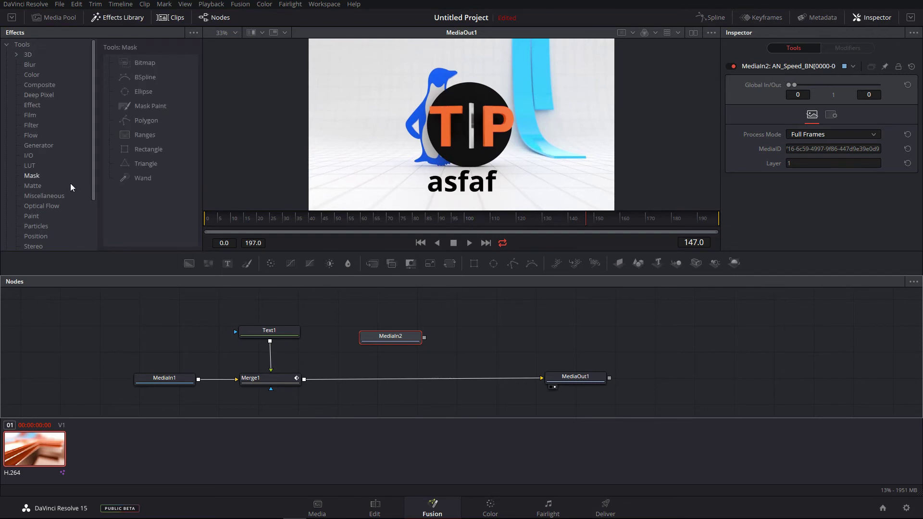
pyautogui.click(6, 44)
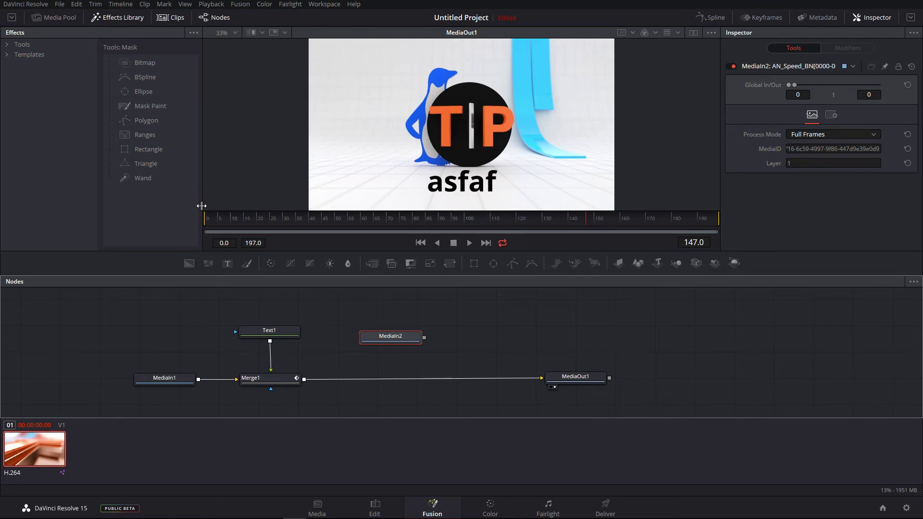
pyautogui.click(30, 55)
pyautogui.click(7, 55)
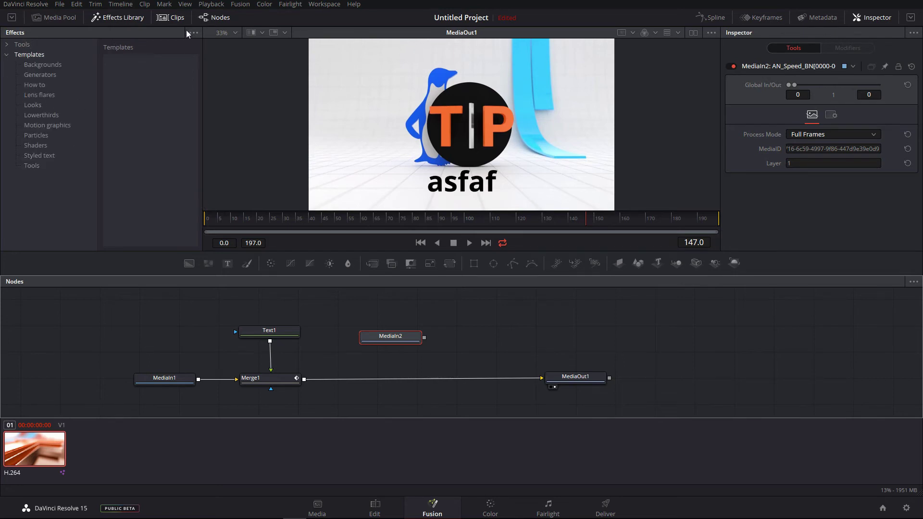
pyautogui.click(171, 18)
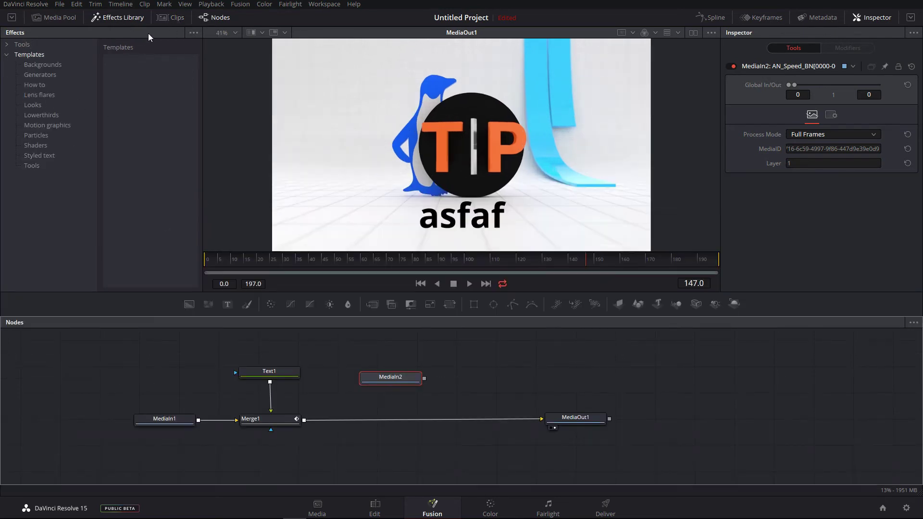
pyautogui.click(160, 17)
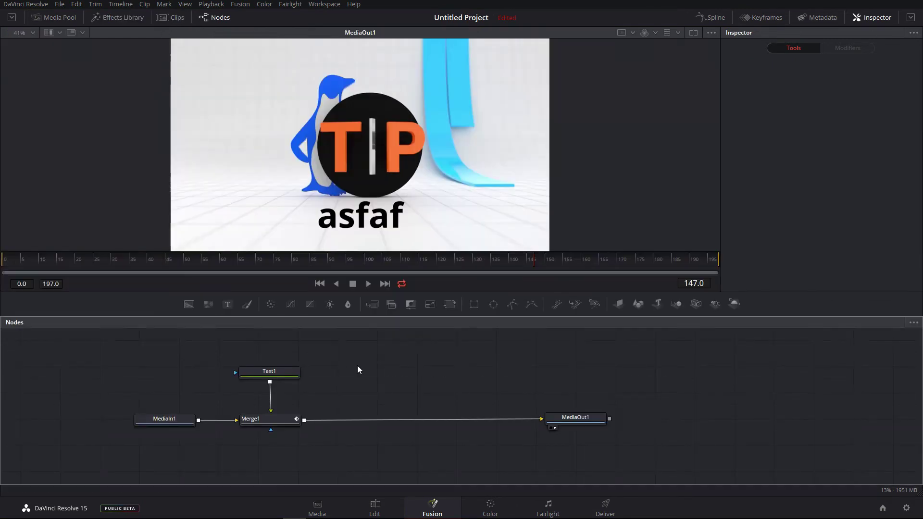
# Step: Import the All_03 Fusion composition from the Project_14_Fusion_Lowerthirds folder
pyautogui.click(61, 4)
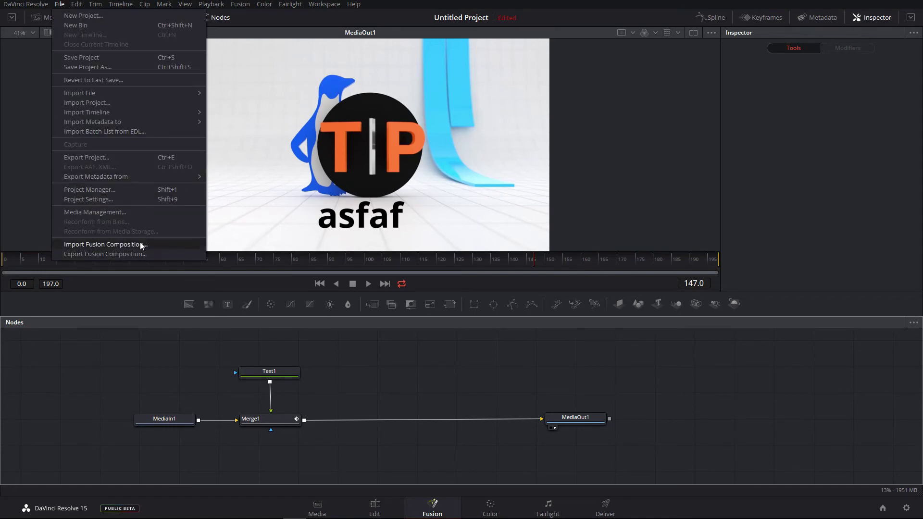
pyautogui.click(118, 245)
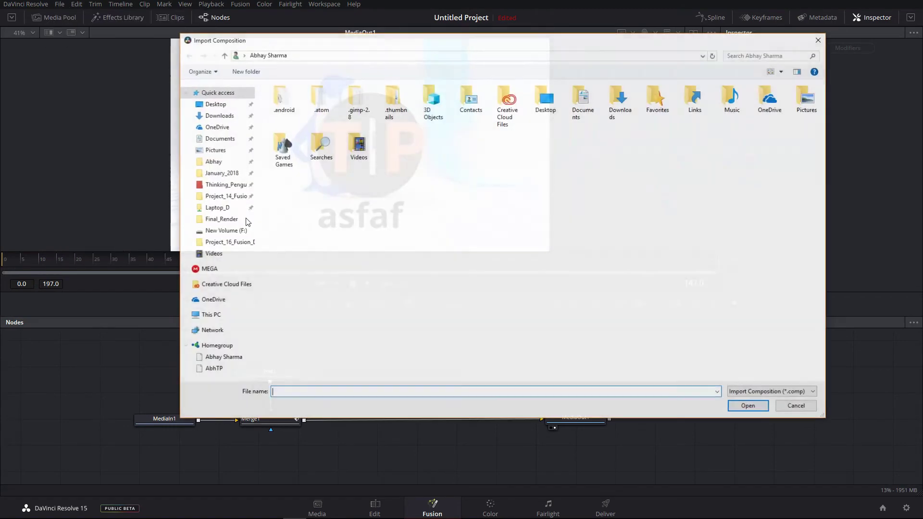
pyautogui.click(212, 195)
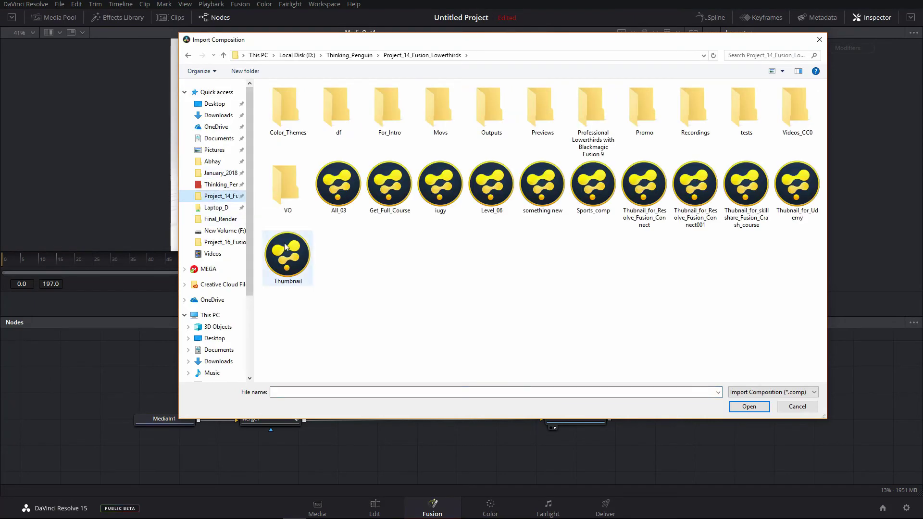
pyautogui.doubleClick(347, 178)
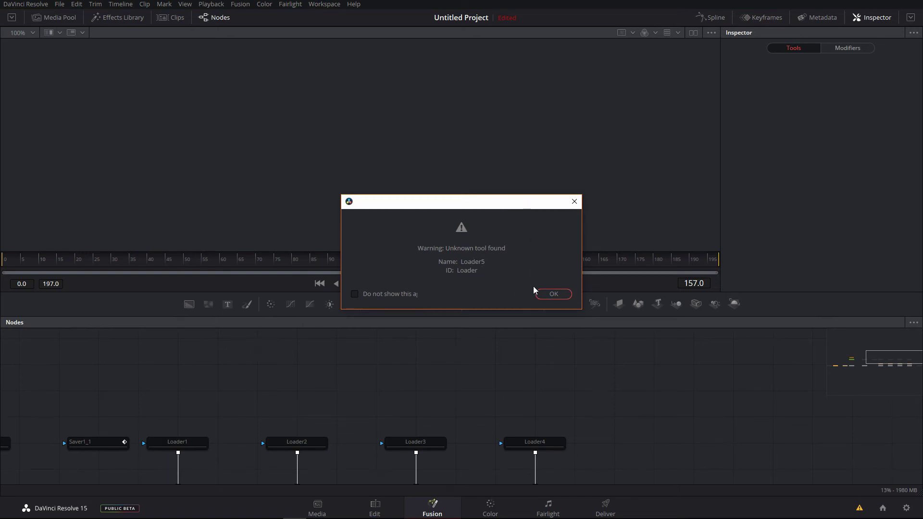
# Step: Dismiss the five 'Unknown tool found' warnings and pan the node graph to inspect the imported comp
pyautogui.click(552, 294)
pyautogui.click(549, 294)
pyautogui.click(548, 294)
pyautogui.click(549, 294)
pyautogui.click(548, 294)
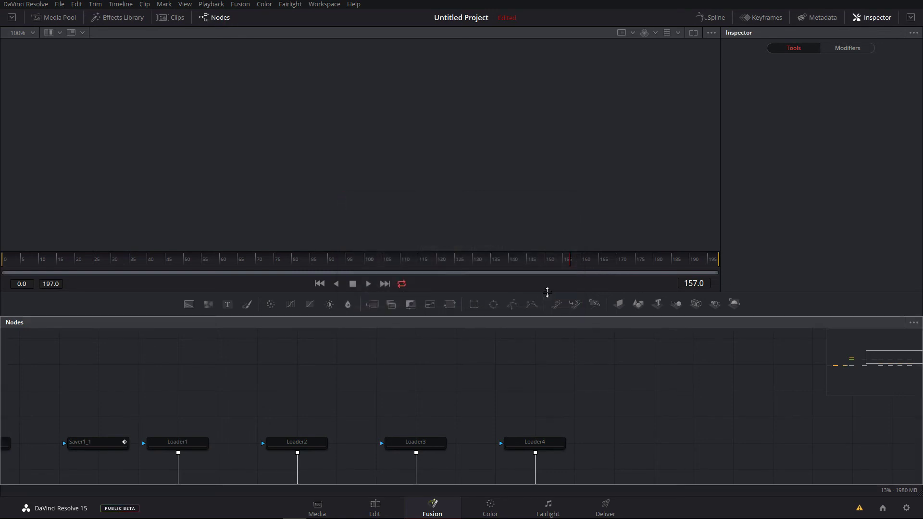
pyautogui.moveTo(394, 407); pyautogui.dragTo(647, 372)
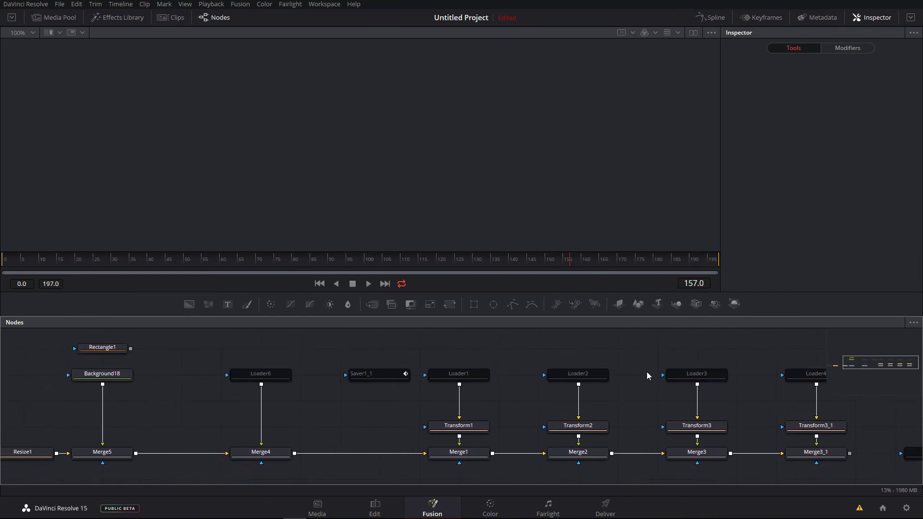
pyautogui.moveTo(176, 402); pyautogui.dragTo(252, 397)
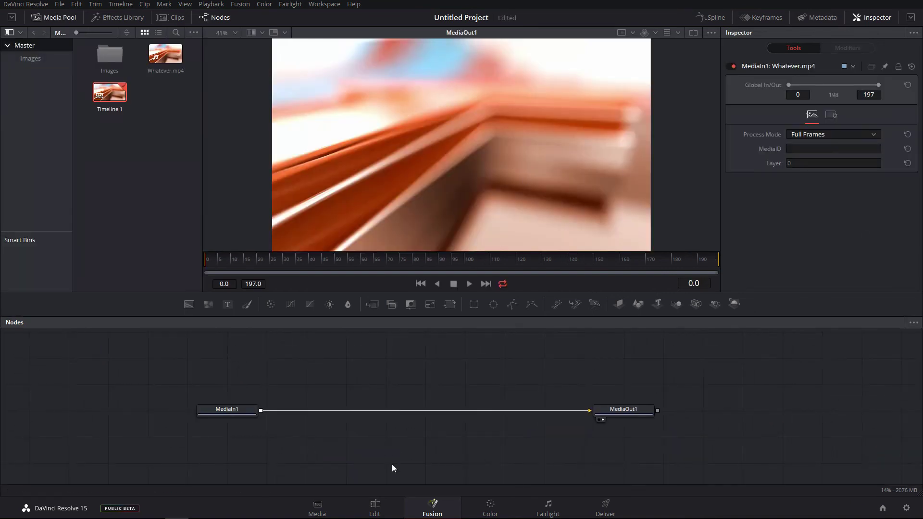
# Step: On the Edit page, cut Whatever.mp4 at 01:00:01:14 and 01:00:02:22
pyautogui.click(374, 506)
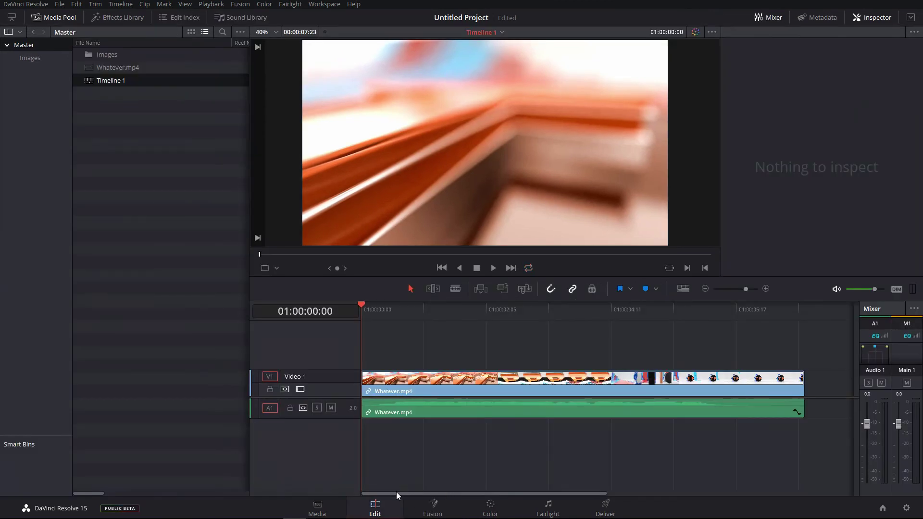
pyautogui.moveTo(392, 308); pyautogui.dragTo(448, 308)
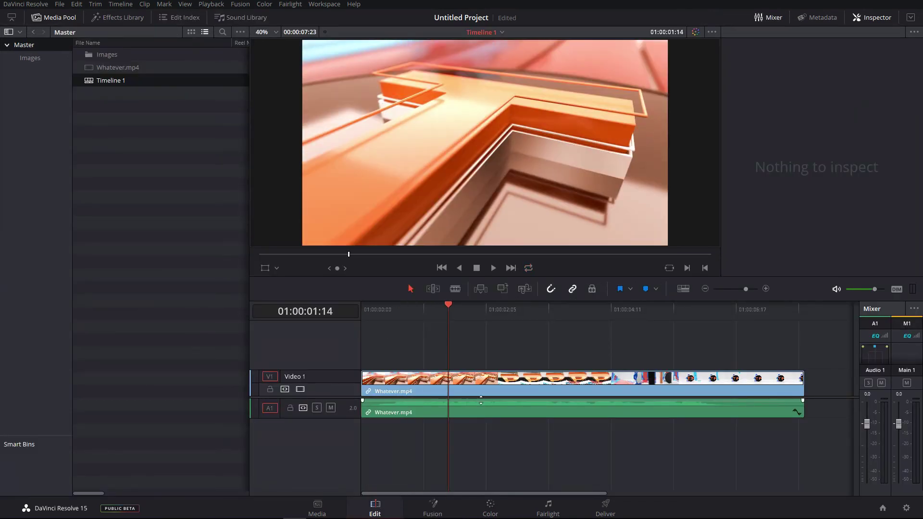
pyautogui.click(480, 390)
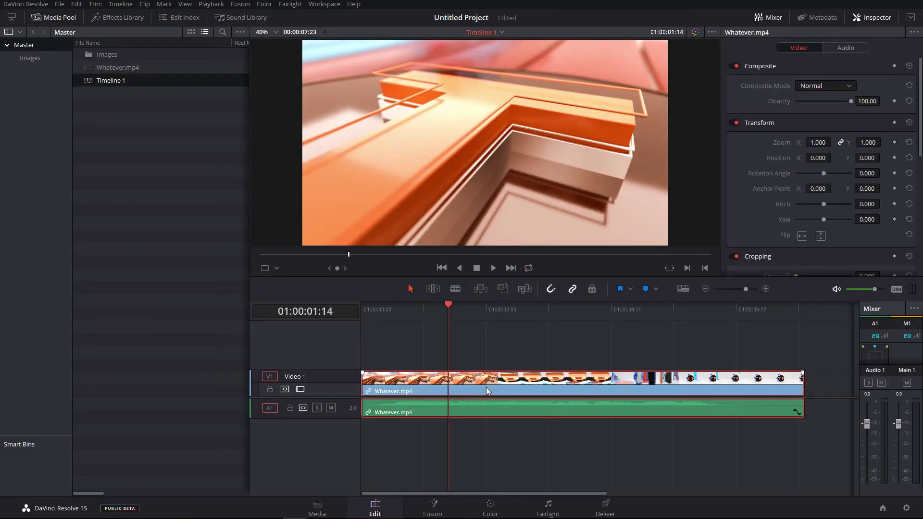
pyautogui.hotkey('ctrl', 'b')
pyautogui.moveTo(460, 308); pyautogui.dragTo(486, 318)
pyautogui.hotkey('ctrl', 'b')
pyautogui.click(505, 348)
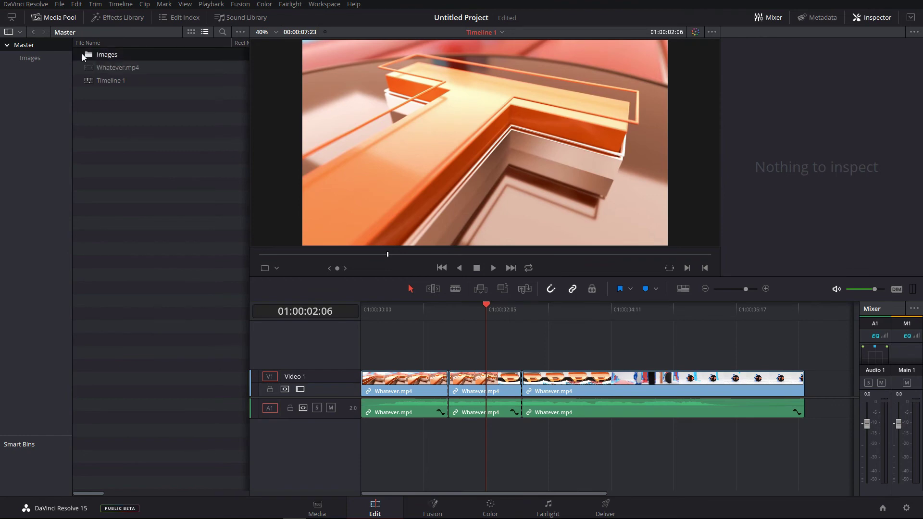
# Step: Place the AN_Speed image from the Images bin on Video 2, trimmed to the middle section
pyautogui.doubleClick(111, 55)
pyautogui.moveTo(115, 67); pyautogui.dragTo(458, 353)
pyautogui.moveTo(736, 353); pyautogui.dragTo(503, 354)
pyautogui.click(432, 507)
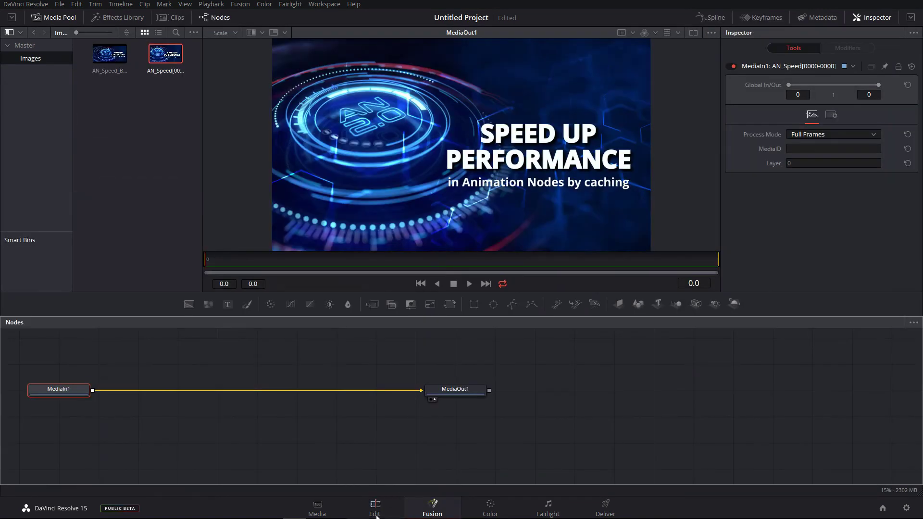
pyautogui.click(374, 508)
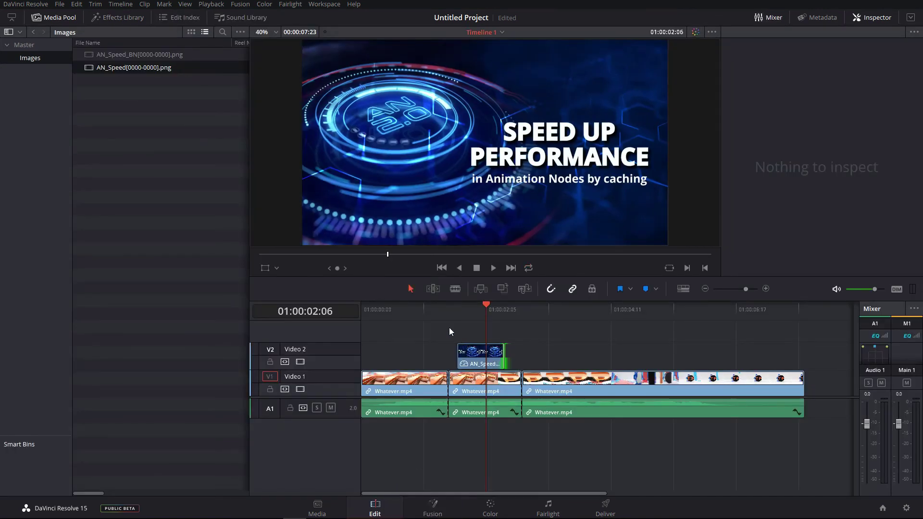
pyautogui.moveTo(452, 324); pyautogui.dragTo(497, 392)
pyautogui.rightClick(501, 387)
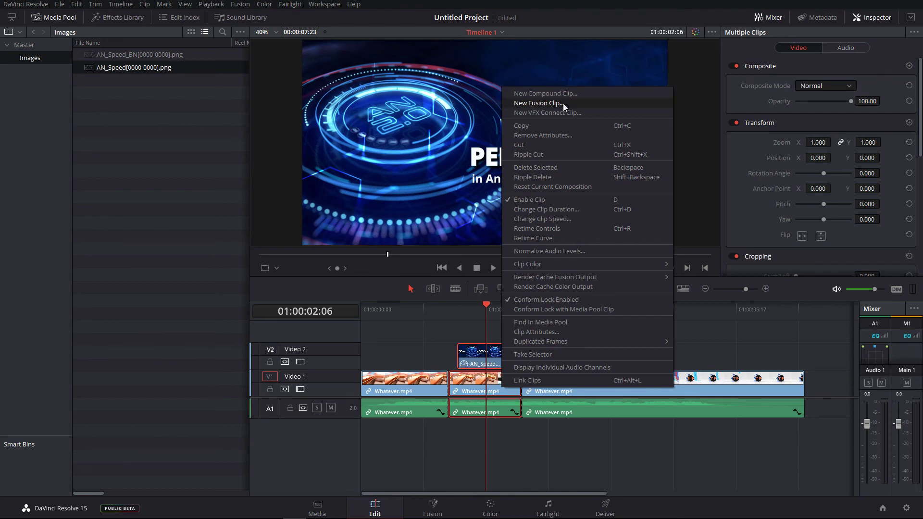
pyautogui.click(432, 507)
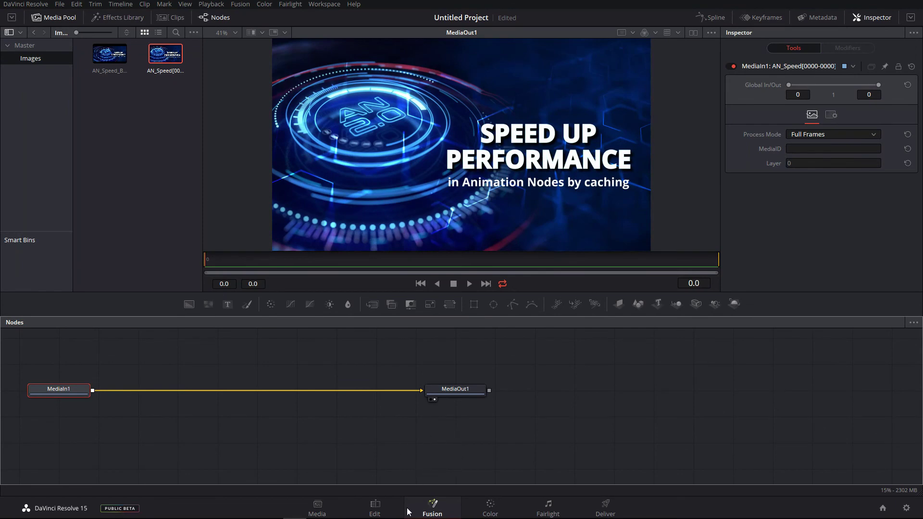
pyautogui.click(377, 508)
pyautogui.rightClick(472, 390)
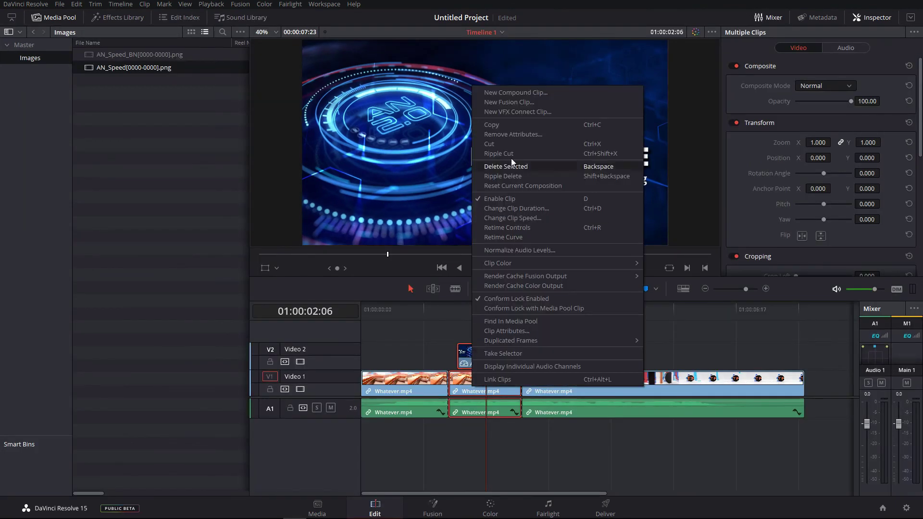
pyautogui.click(523, 112)
pyautogui.moveTo(473, 185); pyautogui.dragTo(468, 169)
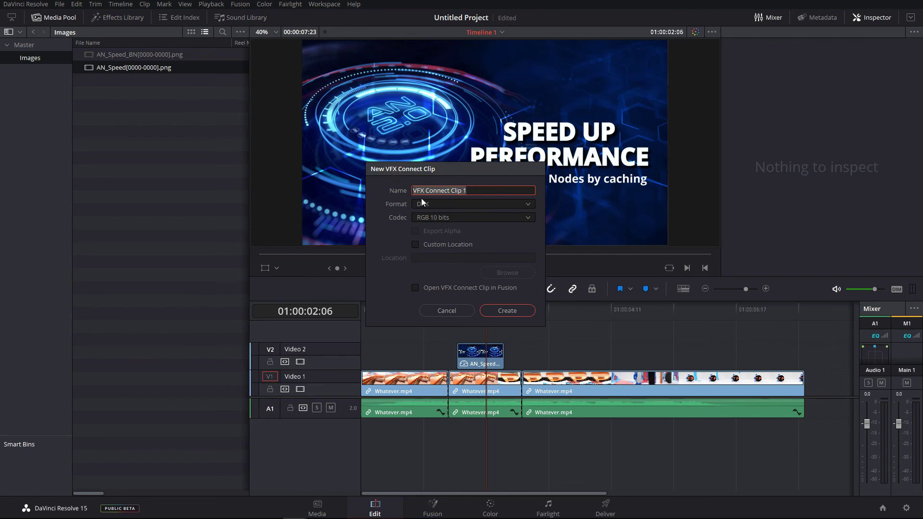
pyautogui.click(431, 240)
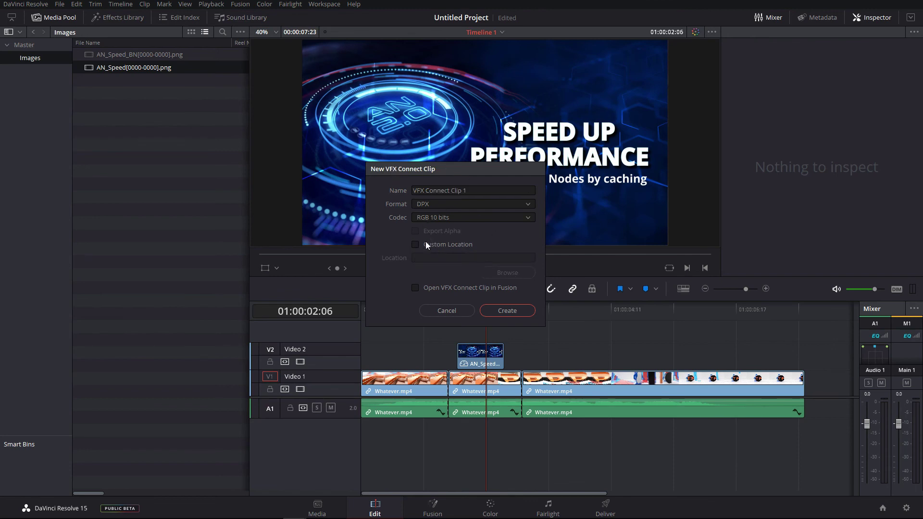
pyautogui.click(416, 244)
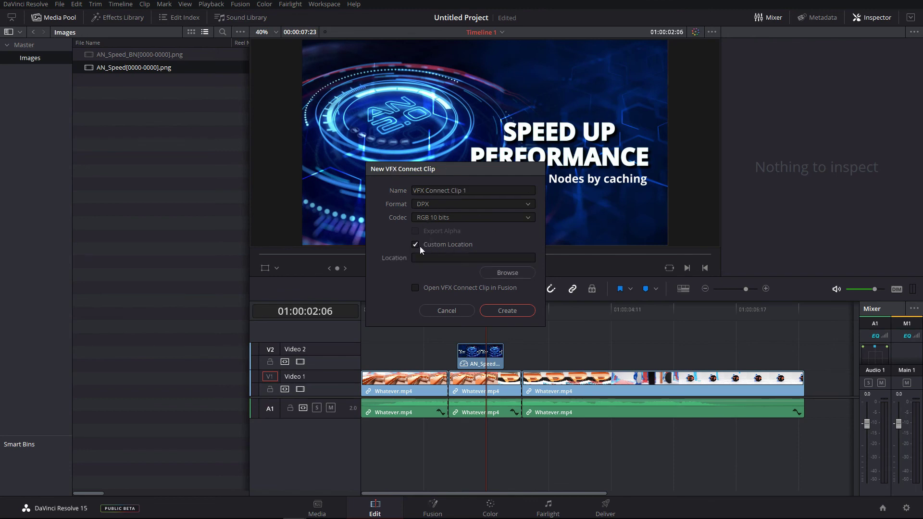
pyautogui.click(452, 311)
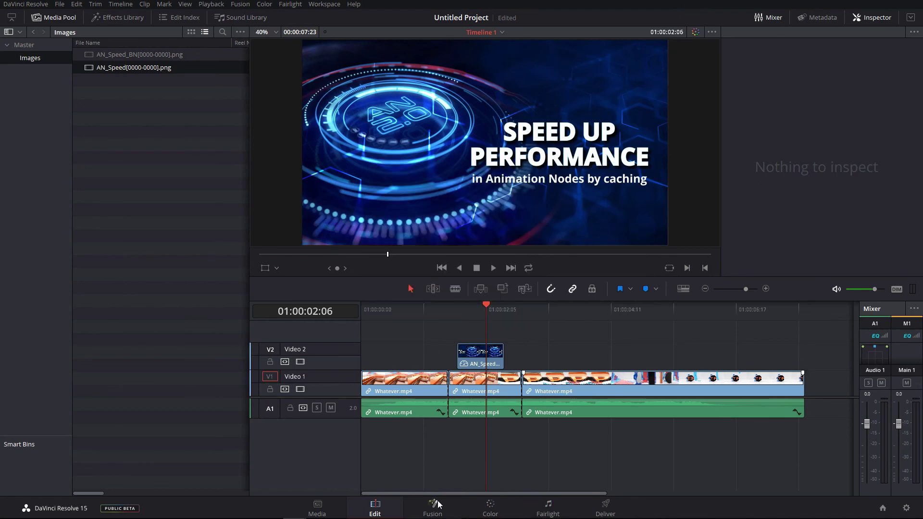
# Step: Move the playhead near 01:00:02:02, then browse the second and first clips' composites on the Fusion page
pyautogui.click(478, 428)
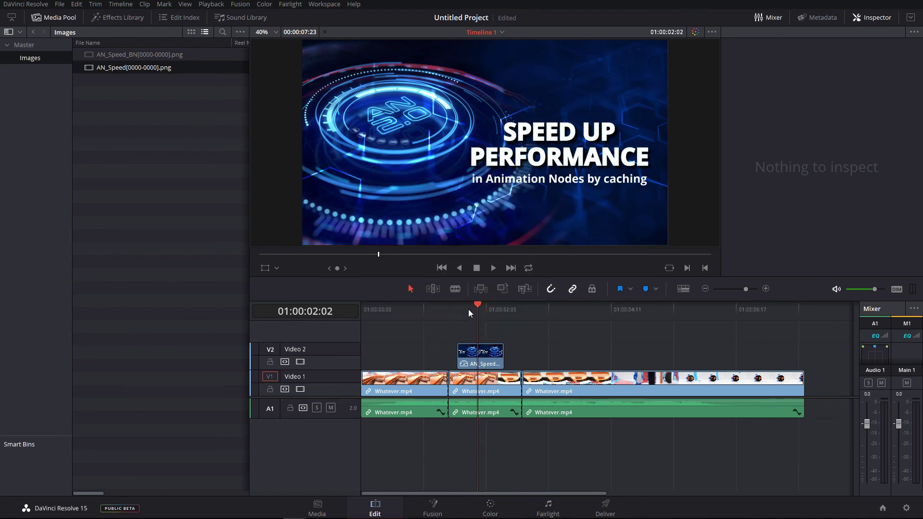
pyautogui.hotkey('shift', 'Left')
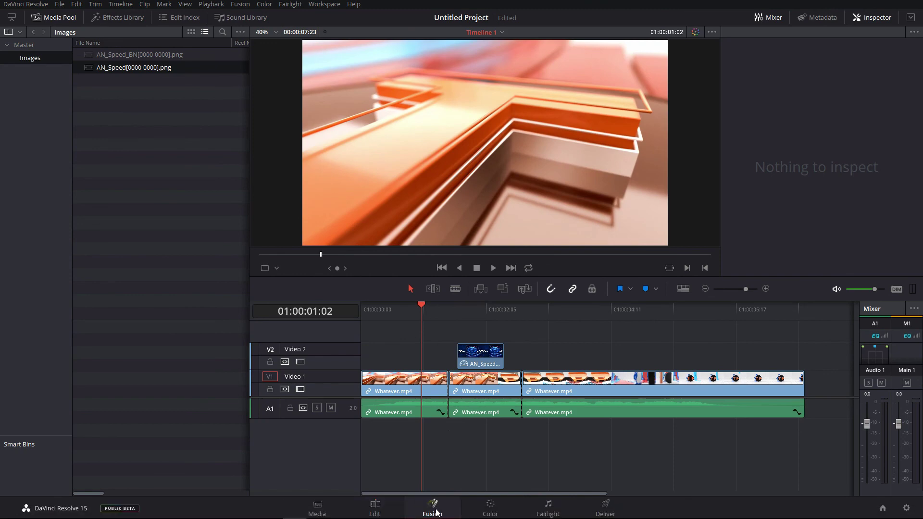
pyautogui.click(432, 508)
pyautogui.click(172, 19)
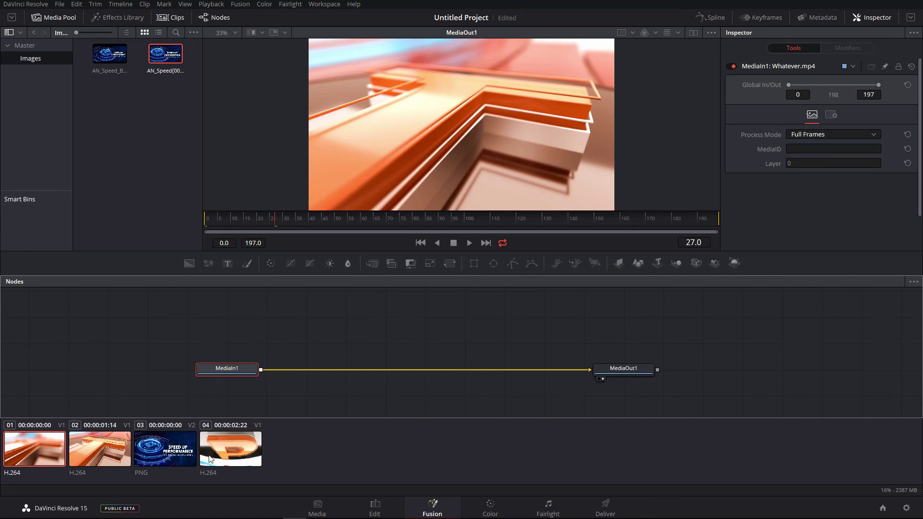
pyautogui.press('Down')
pyautogui.click(48, 452)
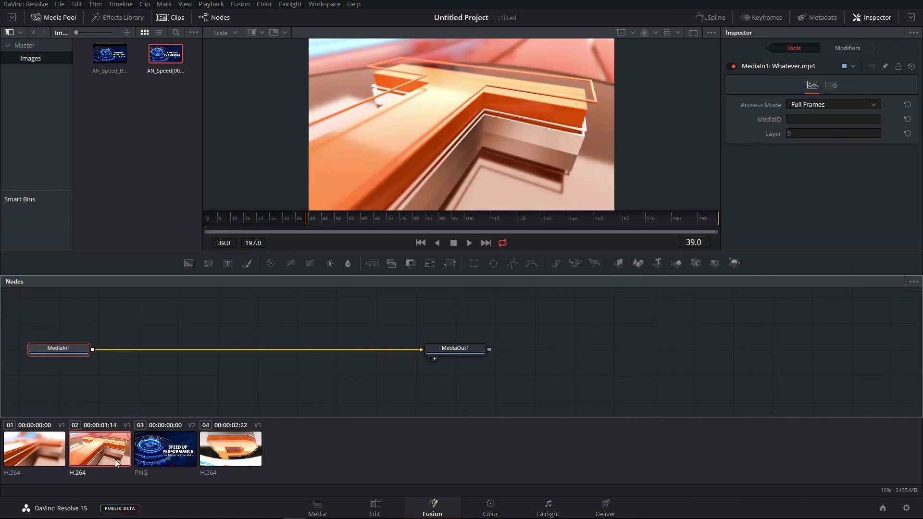
# Step: Back on the Edit page, marquee-select the AN_Speed image on V2 and the middle Whatever.mp4 clip
pyautogui.click(375, 508)
pyautogui.moveTo(478, 325); pyautogui.dragTo(485, 377)
pyautogui.moveTo(481, 332); pyautogui.dragTo(473, 363)
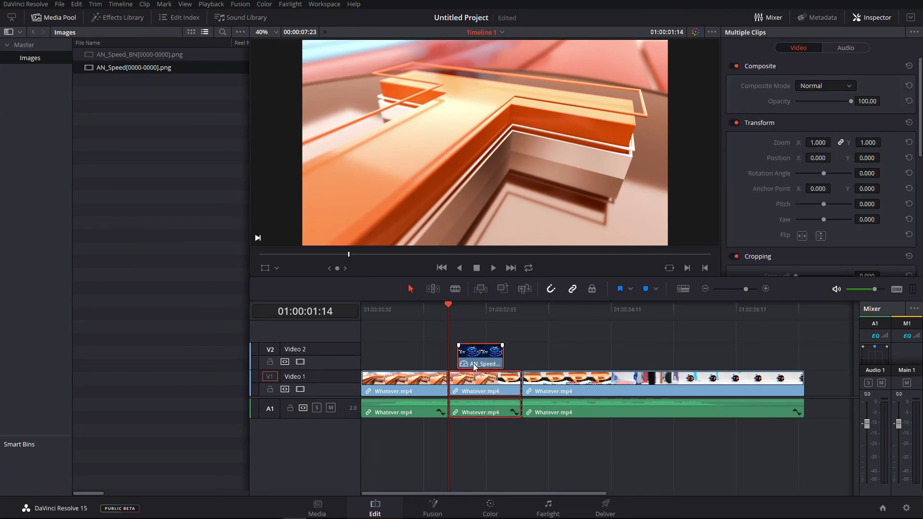
# Step: Turn the selected clips into a New Fusion Clip, then select Fusion Clip 1 in the timeline and Media Pool
pyautogui.rightClick(473, 361)
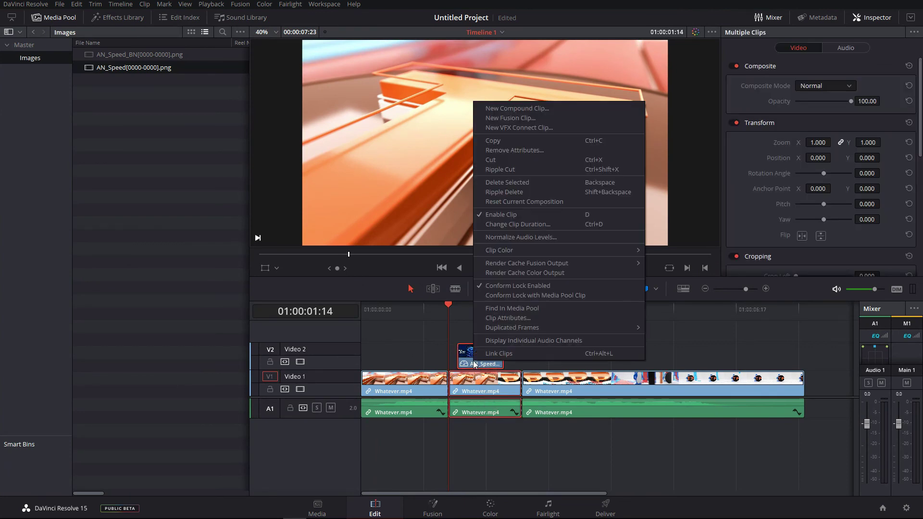
pyautogui.click(526, 119)
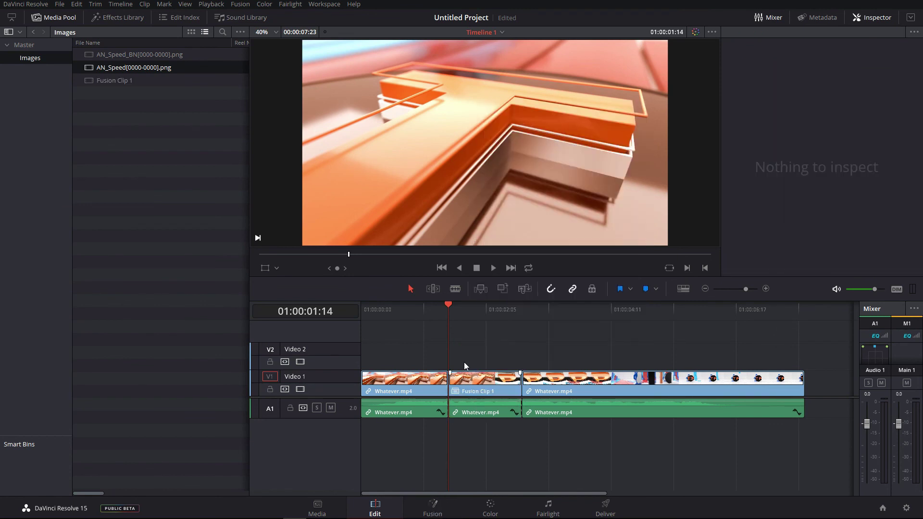
pyautogui.click(479, 382)
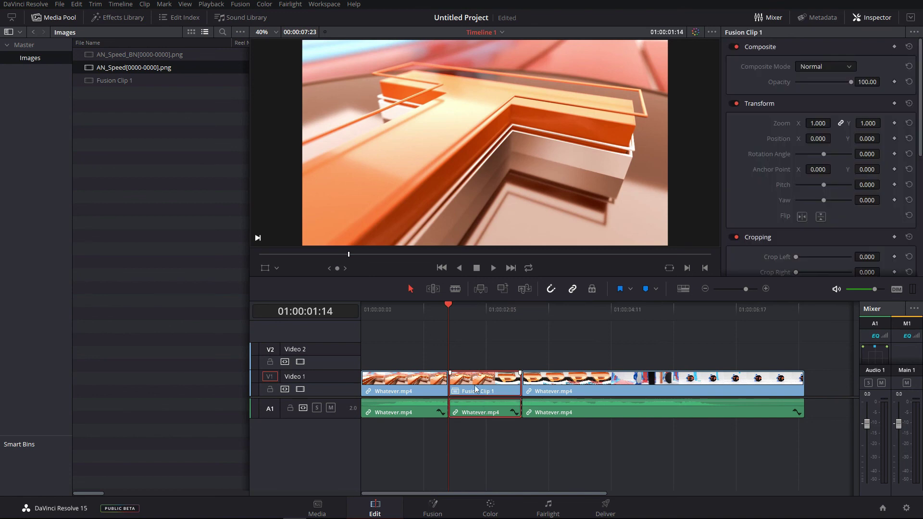
pyautogui.click(118, 86)
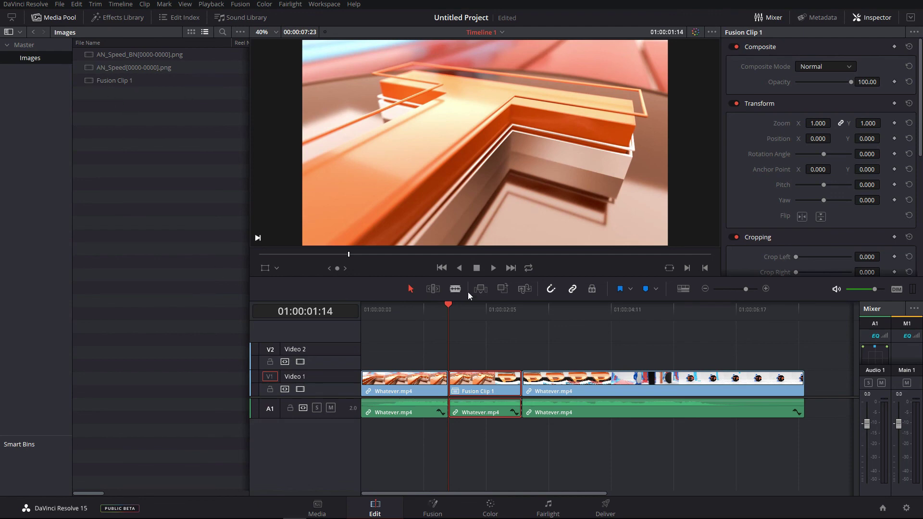
# Step: Open Fusion Clip 1's MediaIn1/MediaIn2/Merge1 node tree on the Fusion page and move the crash notice higher
pyautogui.click(432, 510)
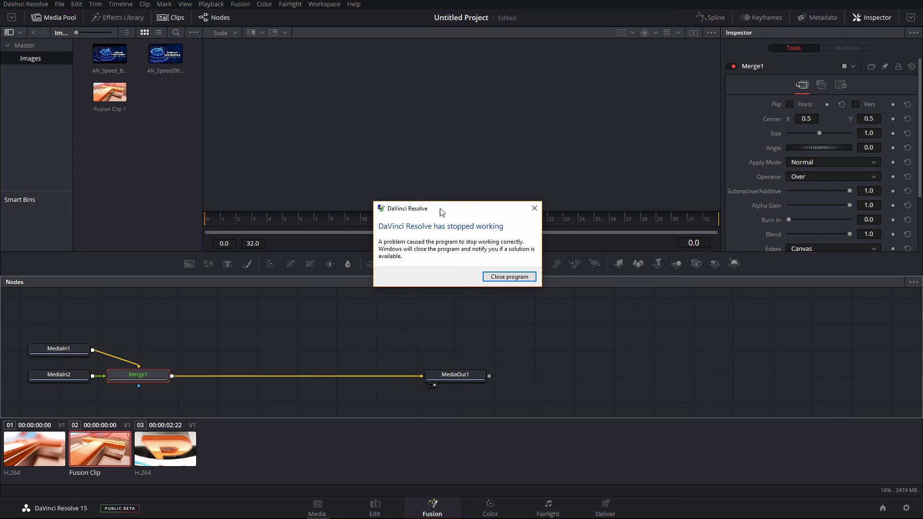
pyautogui.moveTo(440, 210); pyautogui.dragTo(434, 134)
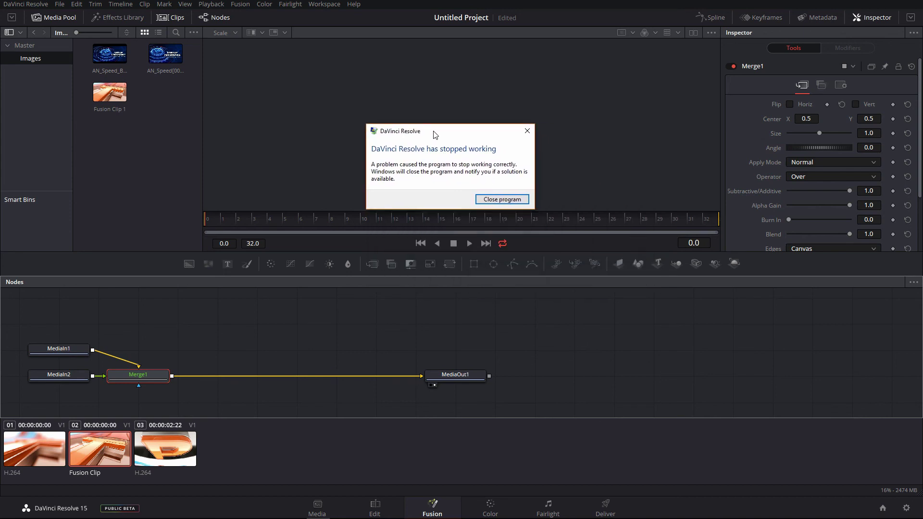